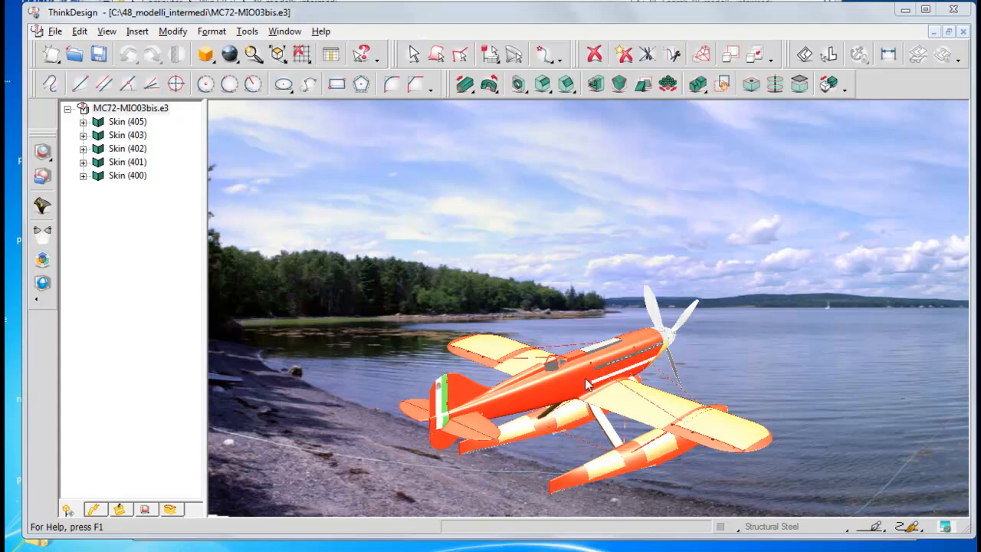
Step: Enable the environment's foreground effect, set it to Snow, and render a preview of the seaplane scene
left_click(42, 261)
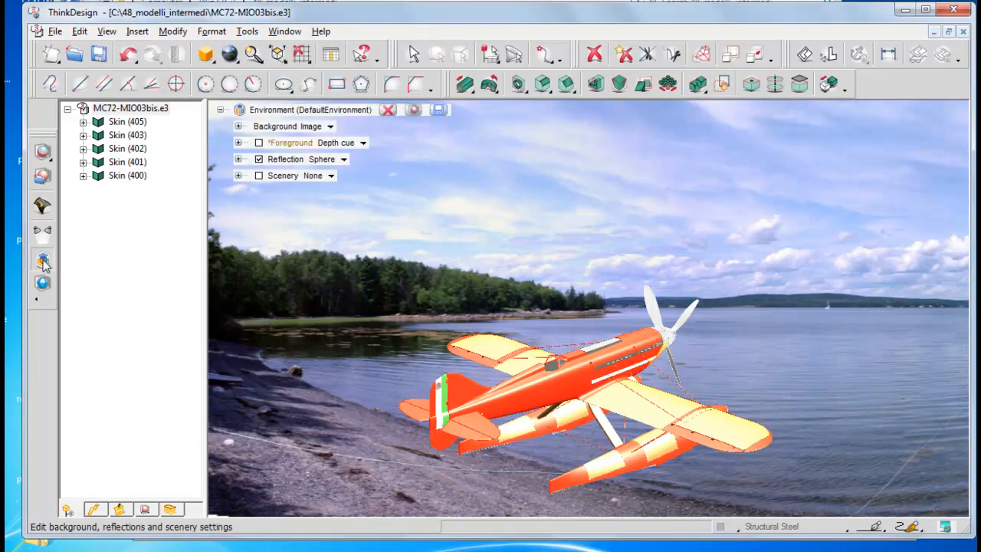
left_click(260, 144)
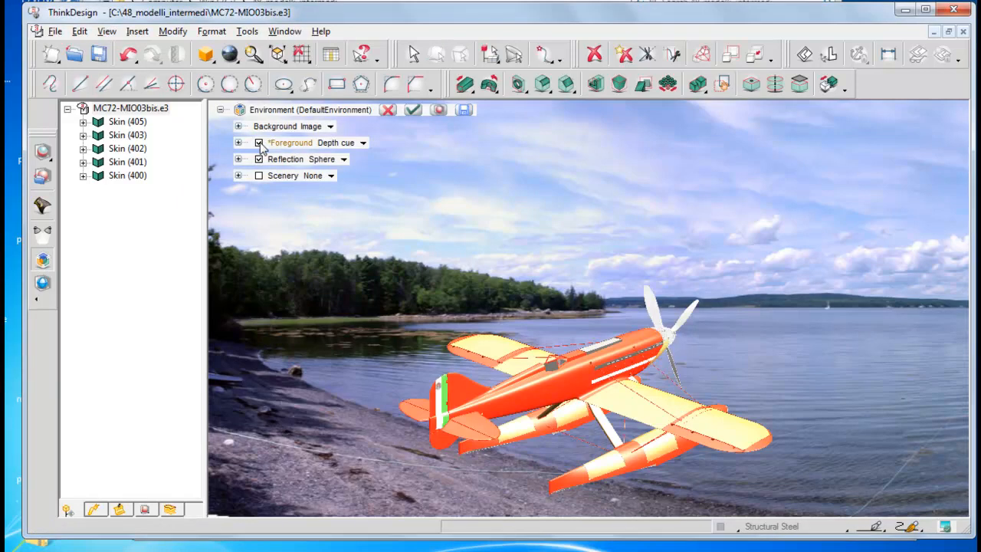
left_click(364, 143)
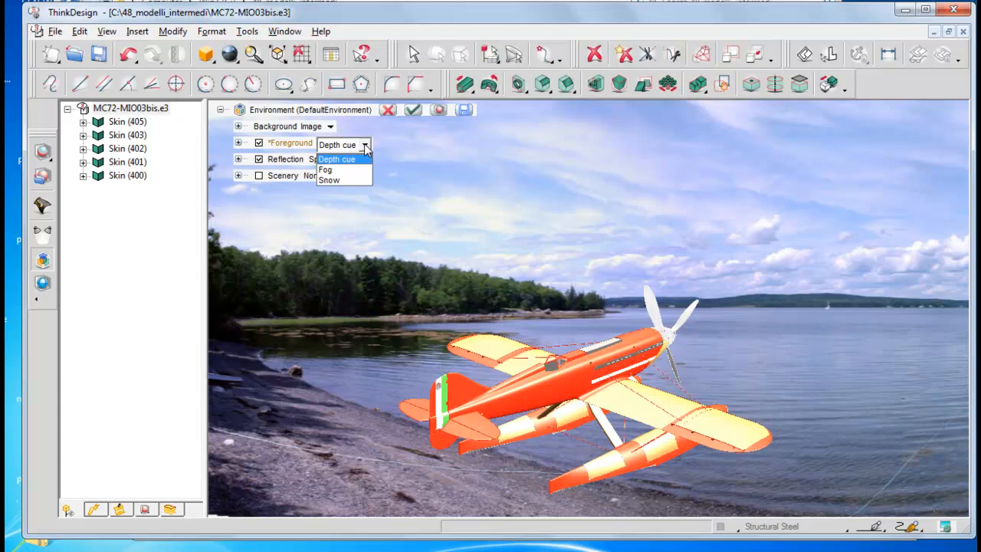
left_click(344, 179)
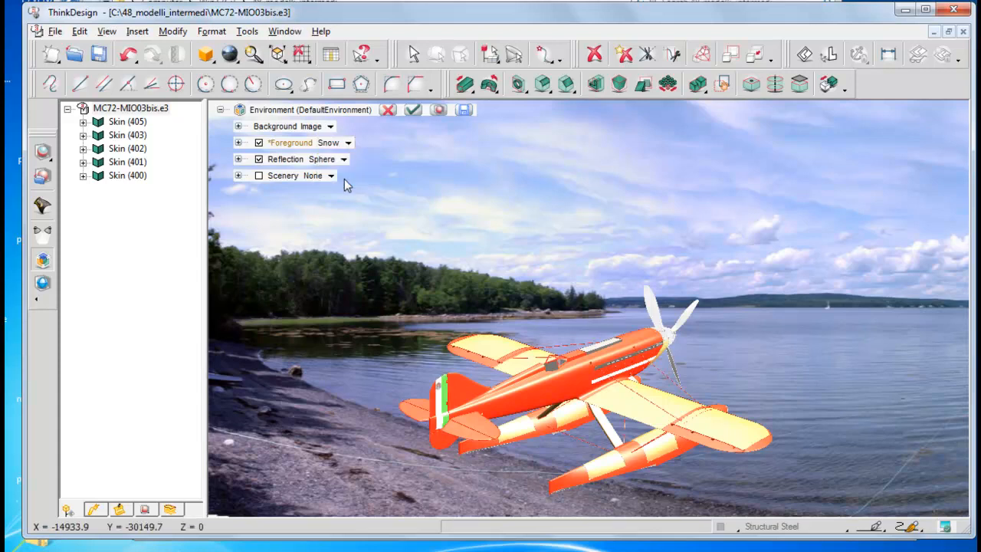
left_click(439, 110)
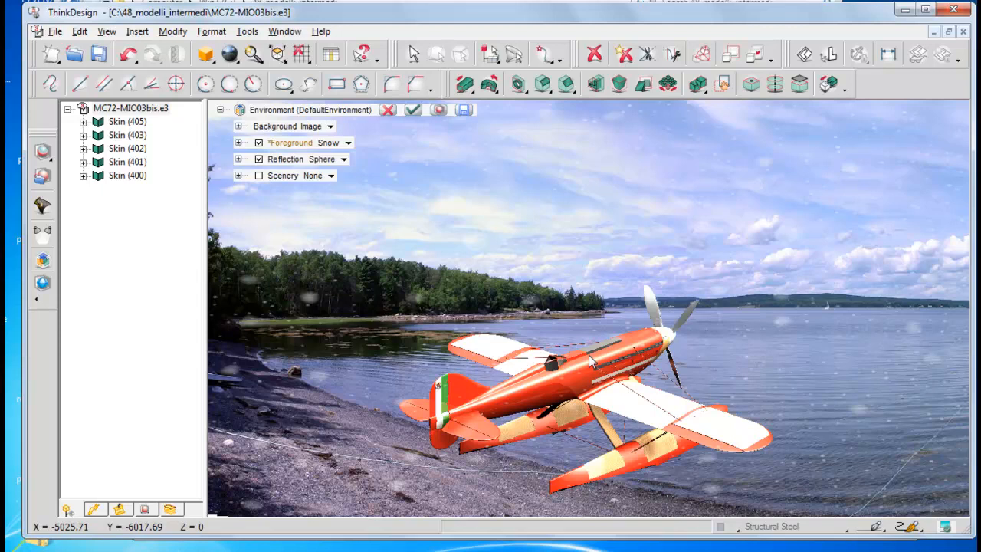
Step: Change the foreground effect to Fog, render a preview of the seaplane, and close the preview
left_click(238, 143)
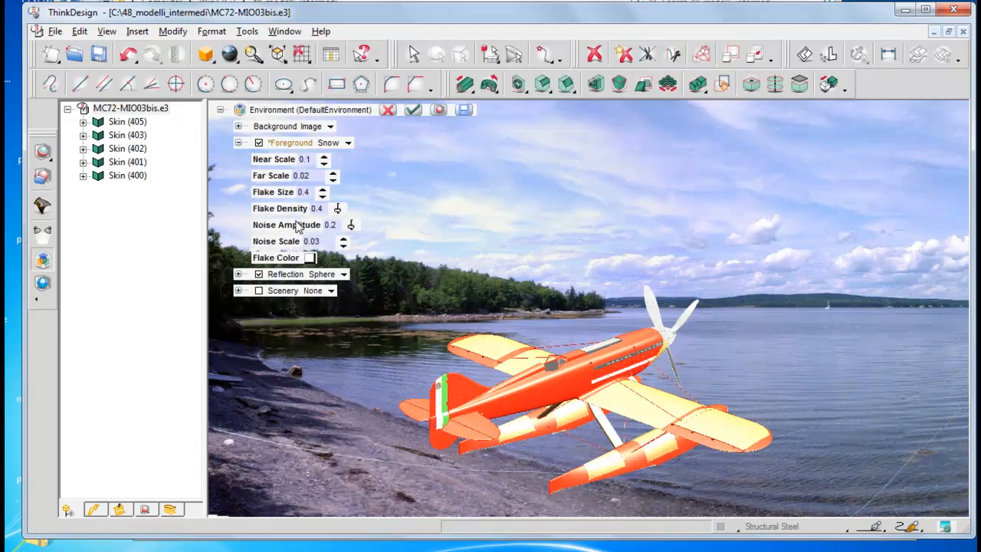
left_click(349, 145)
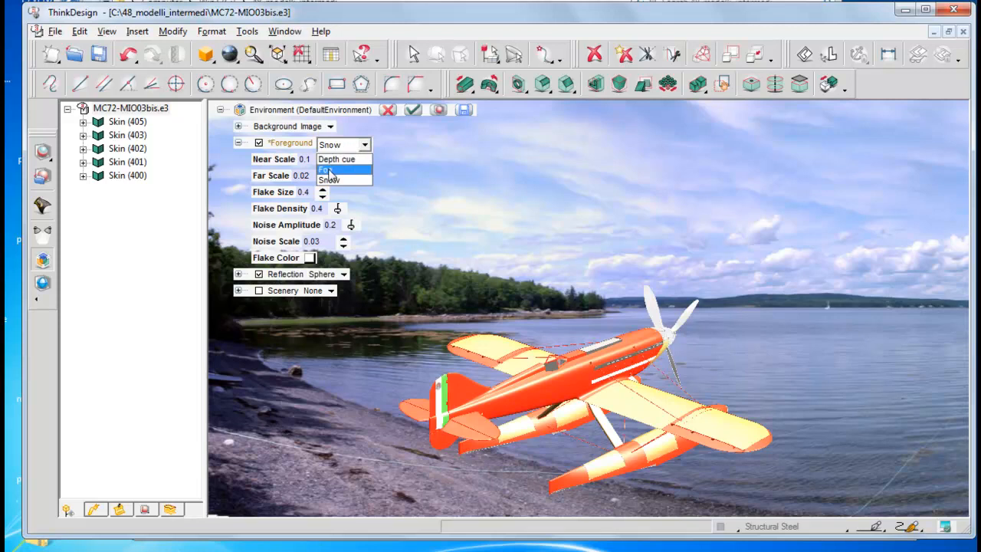
left_click(328, 170)
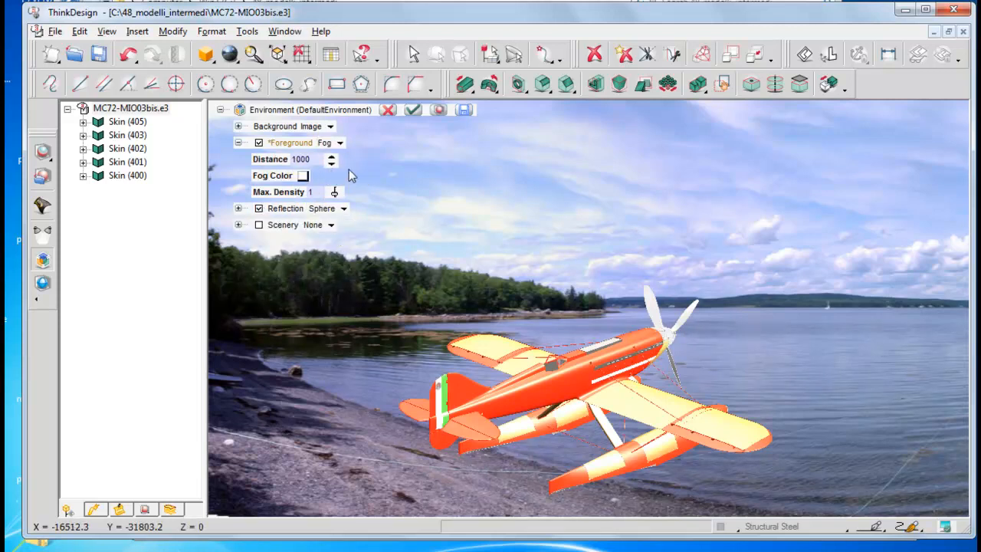
left_click(439, 111)
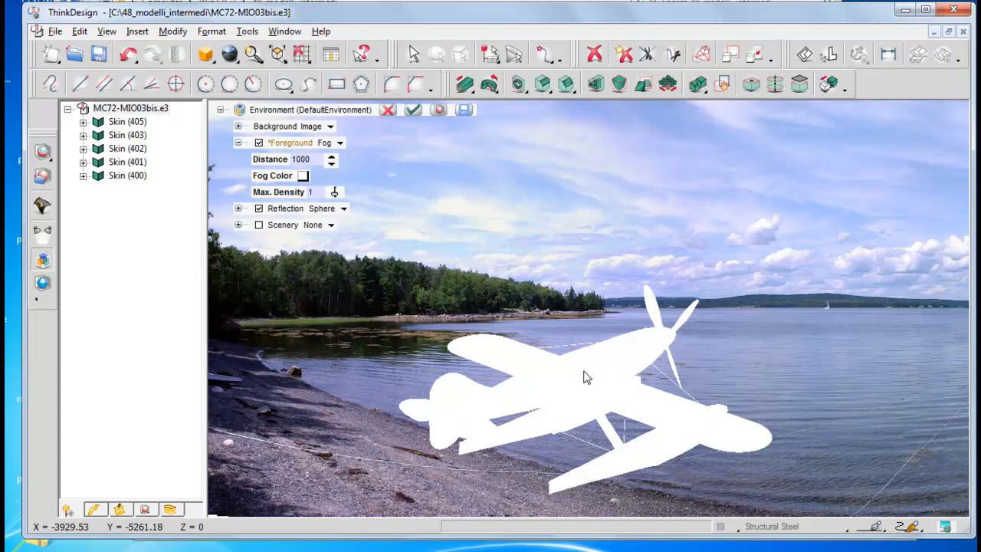
left_click(584, 372)
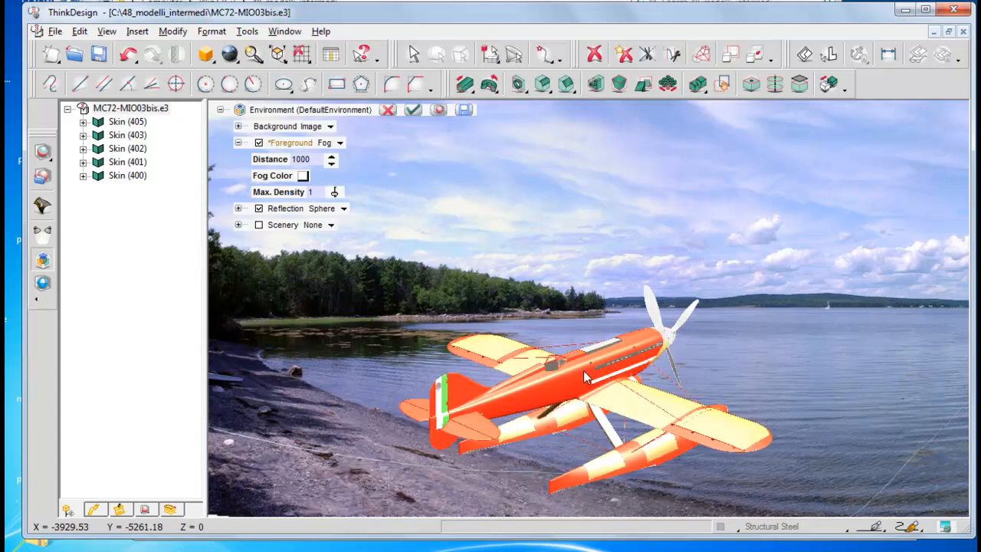
Step: Replace the environment's background image with lake-fog.jpg from the e-learning folder
left_click(239, 127)
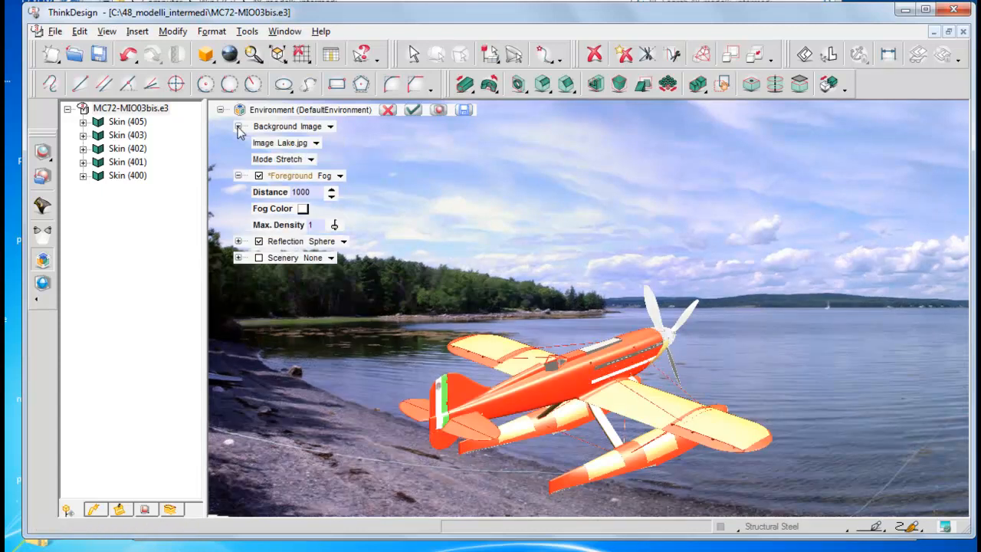
left_click(315, 142)
left_click(322, 145)
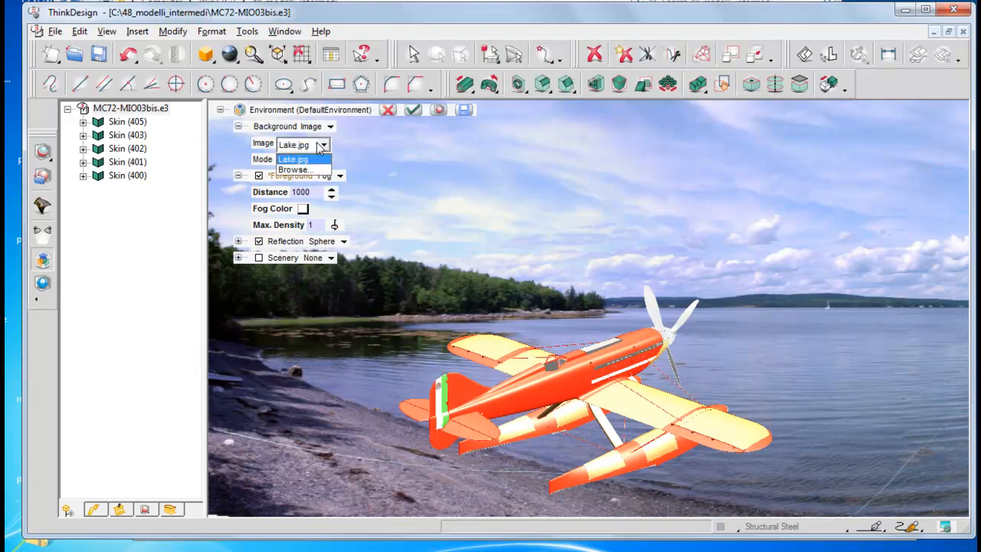
left_click(301, 170)
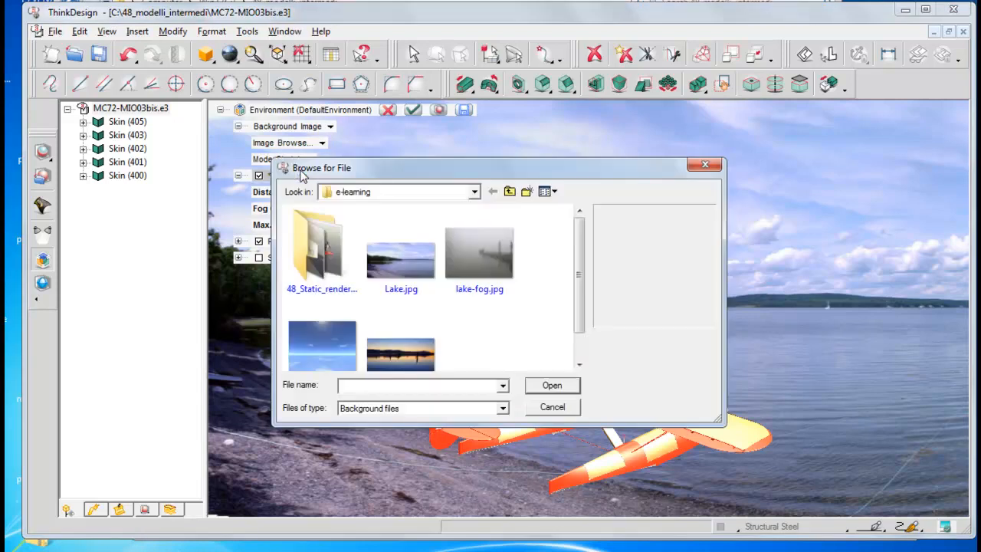
left_click(483, 259)
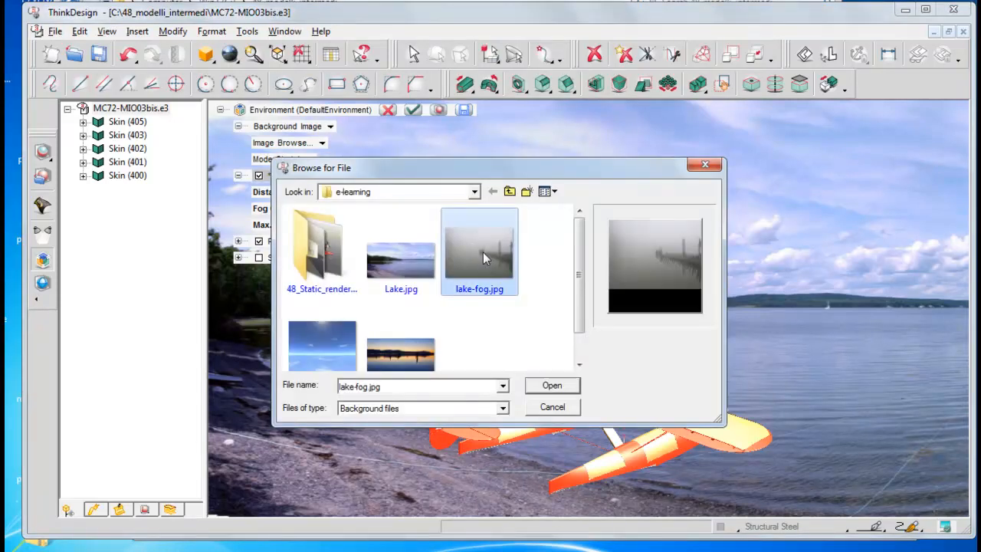
left_click(553, 386)
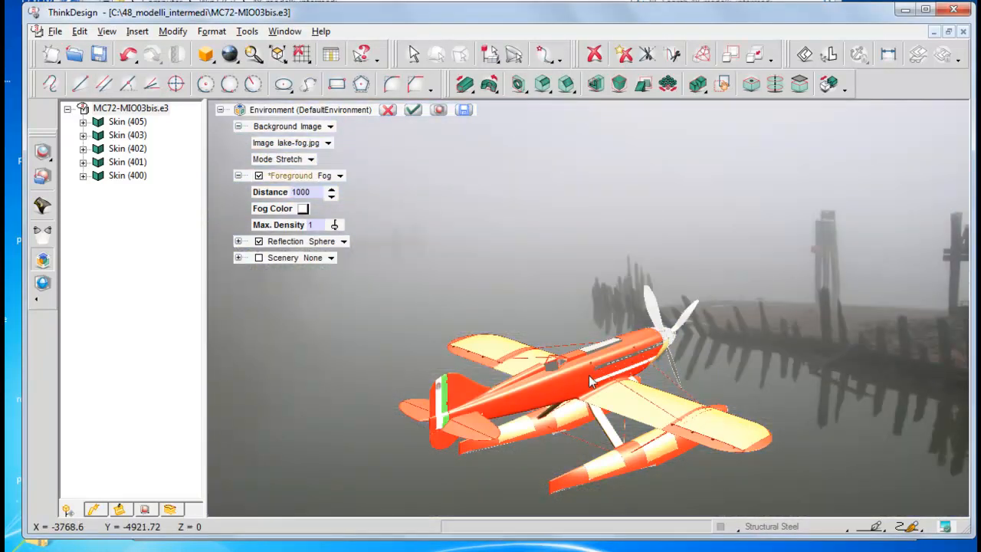
Step: Lower the fog's maximum density to 0.5 and apply the environment settings
left_click(335, 225)
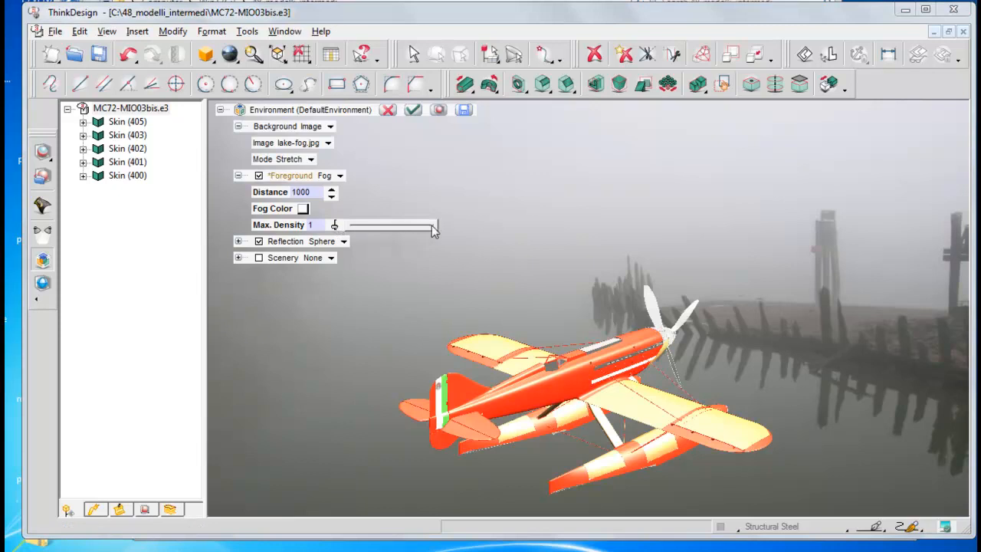
left_click_drag(431, 226, 394, 226)
left_click(414, 110)
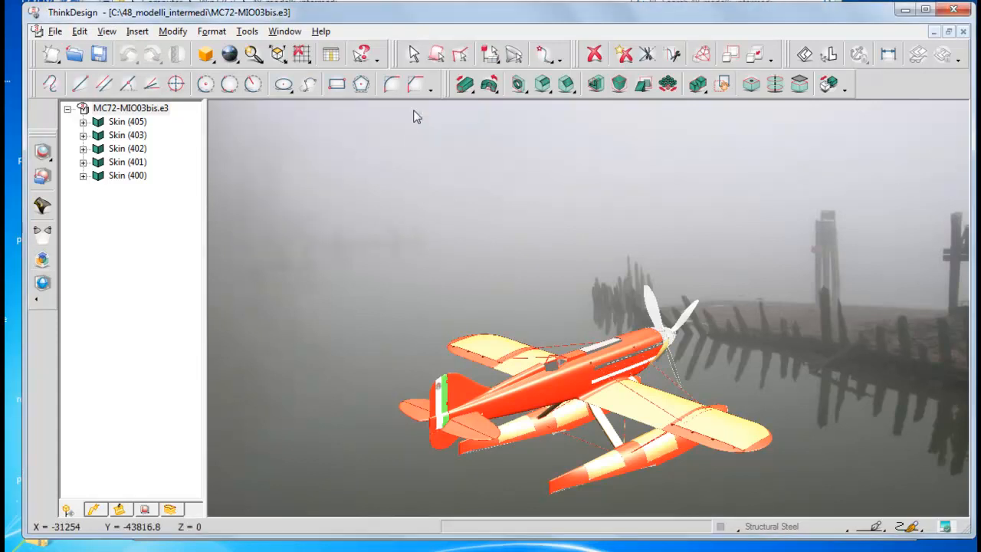
Step: Show the seaplane in the Right View and scale it to fit over the foggy lake background
left_click(278, 55)
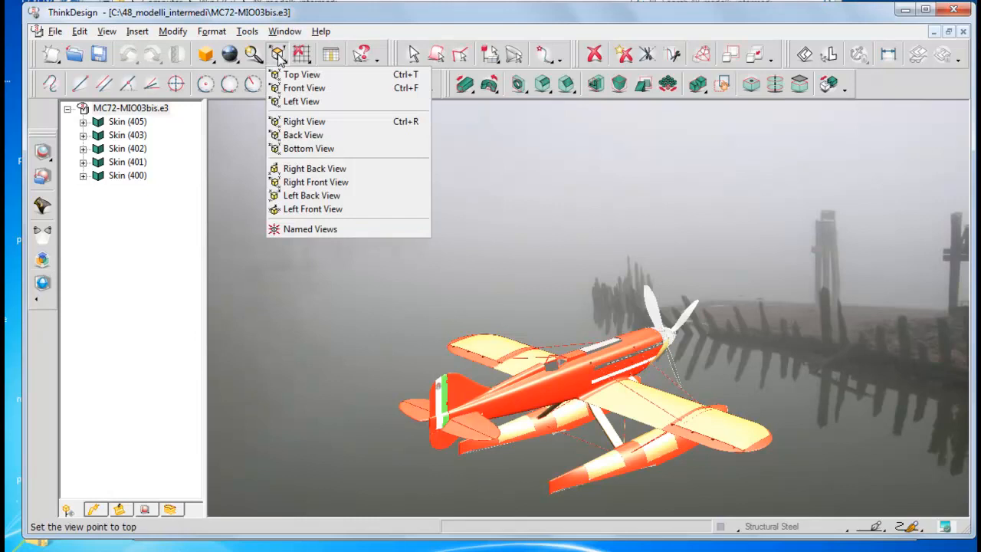
left_click(304, 121)
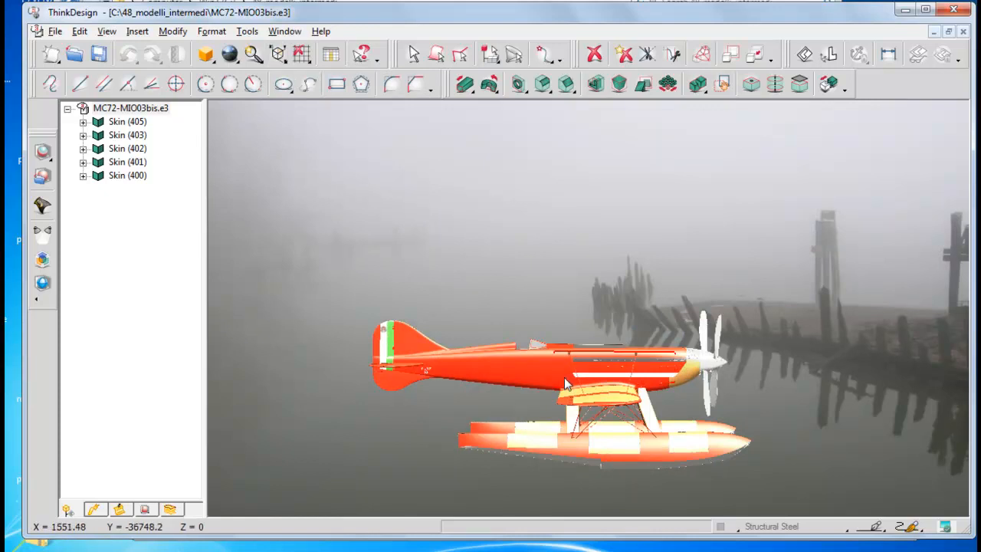
scroll(564, 377, "up", 1)
scroll(564, 381, "up", 1)
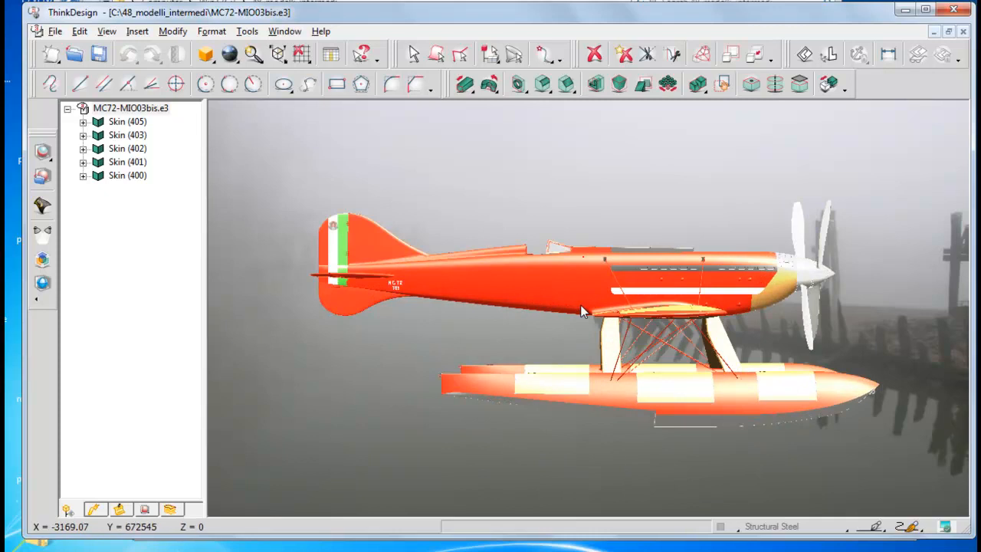
left_click(259, 63)
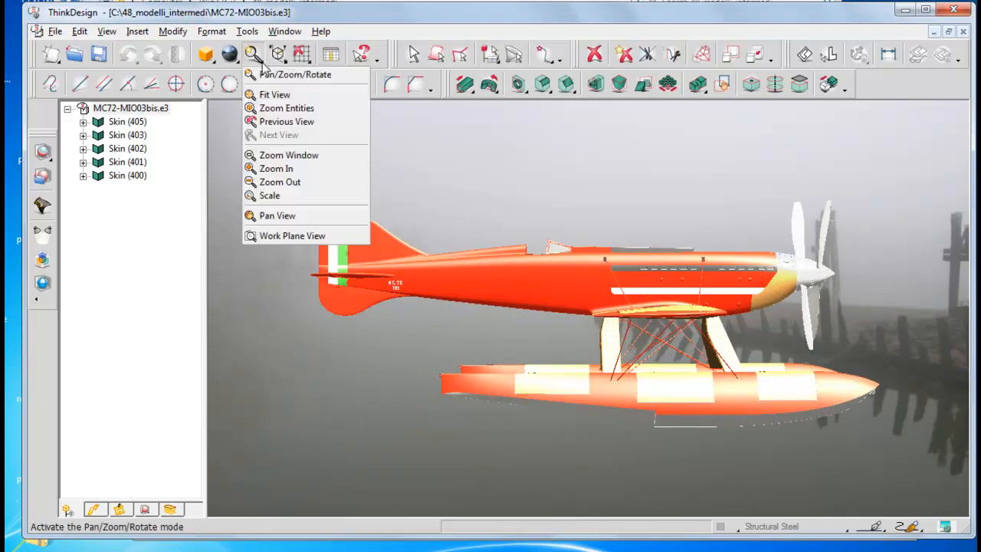
left_click(284, 182)
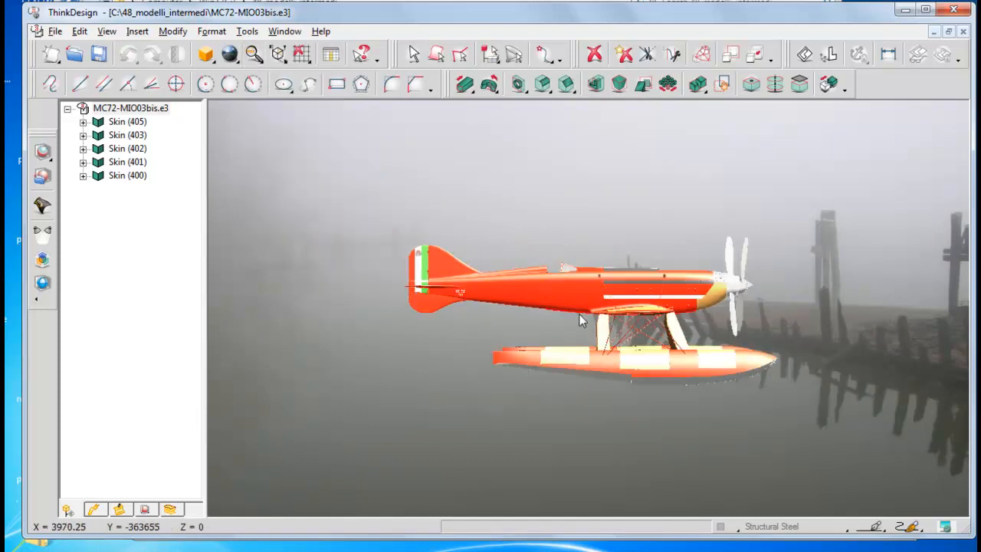
Step: Place the seaplane high over the water, angled and seen from slightly below, and render a preview of the scene
middle_click_drag(580, 314, 579, 202)
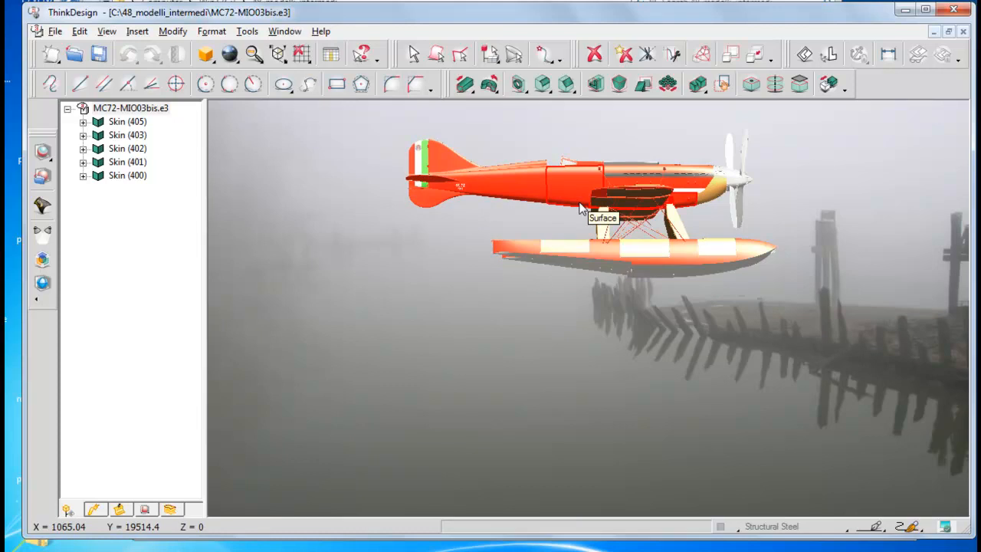
middle_click_drag(586, 216, 549, 206)
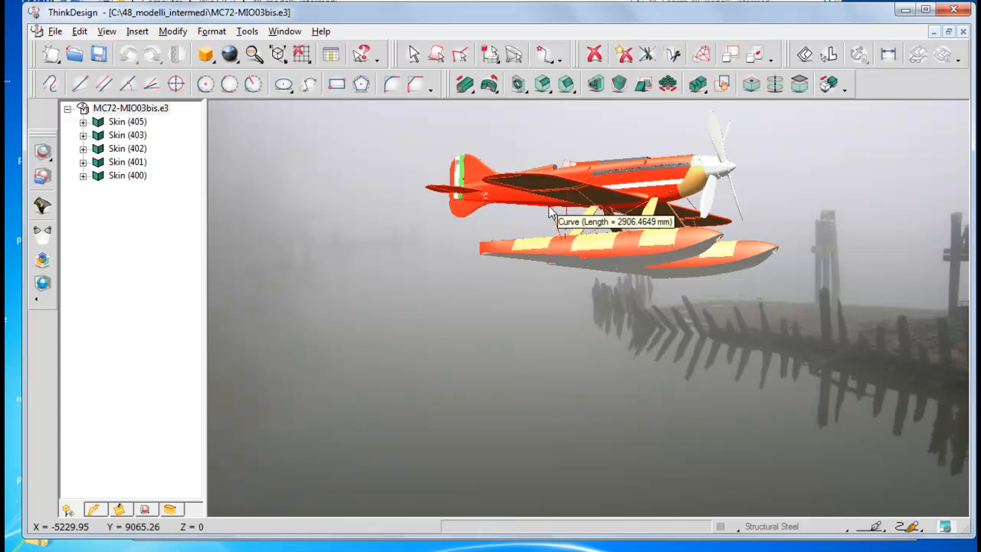
middle_click_drag(549, 213, 406, 205)
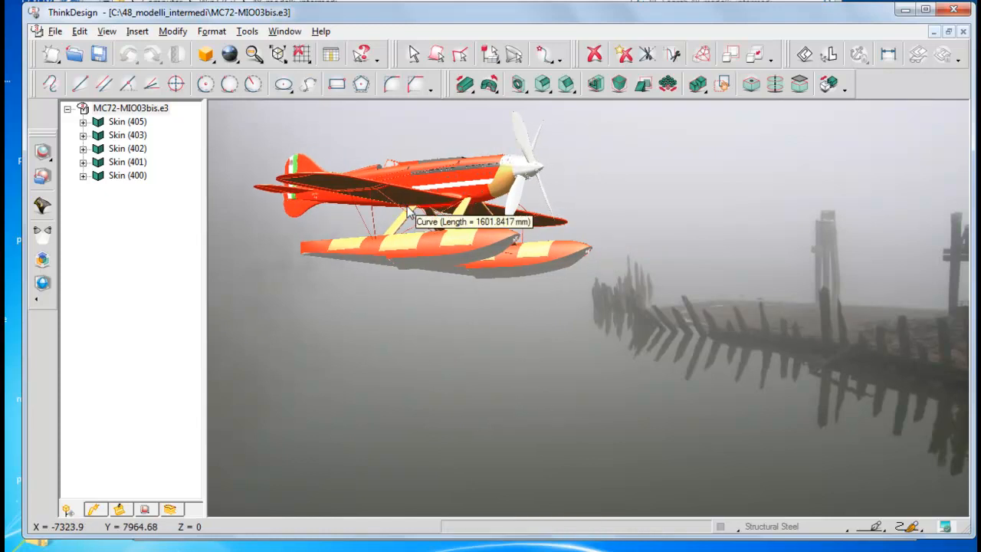
left_click(51, 160)
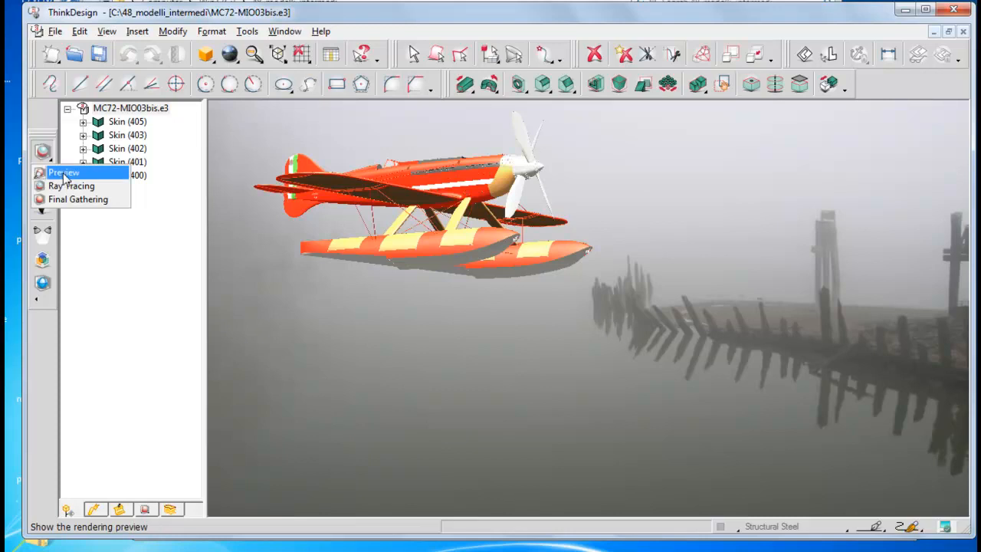
left_click(64, 173)
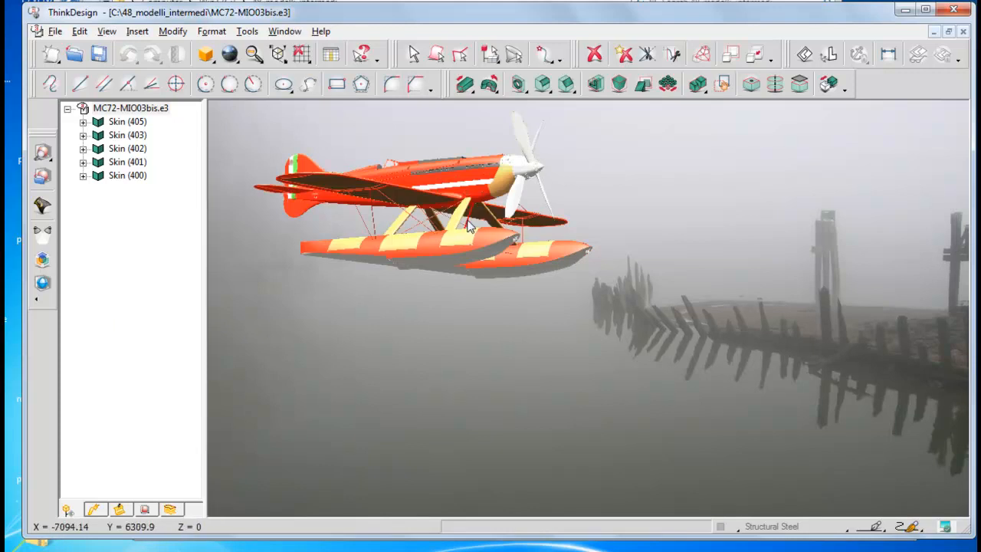
Step: Reopen the environment settings and change the foreground effect to Depth cue
left_click(42, 260)
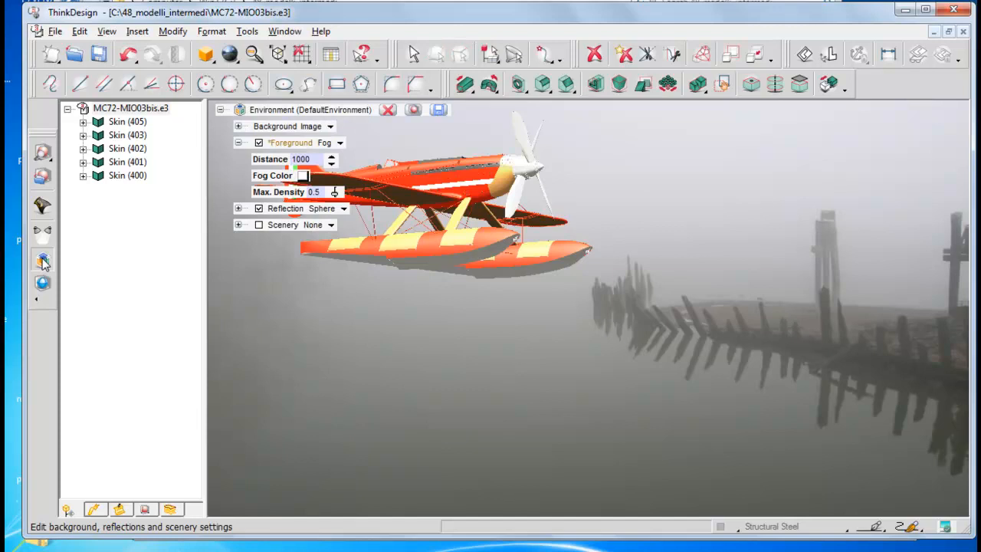
left_click(238, 143)
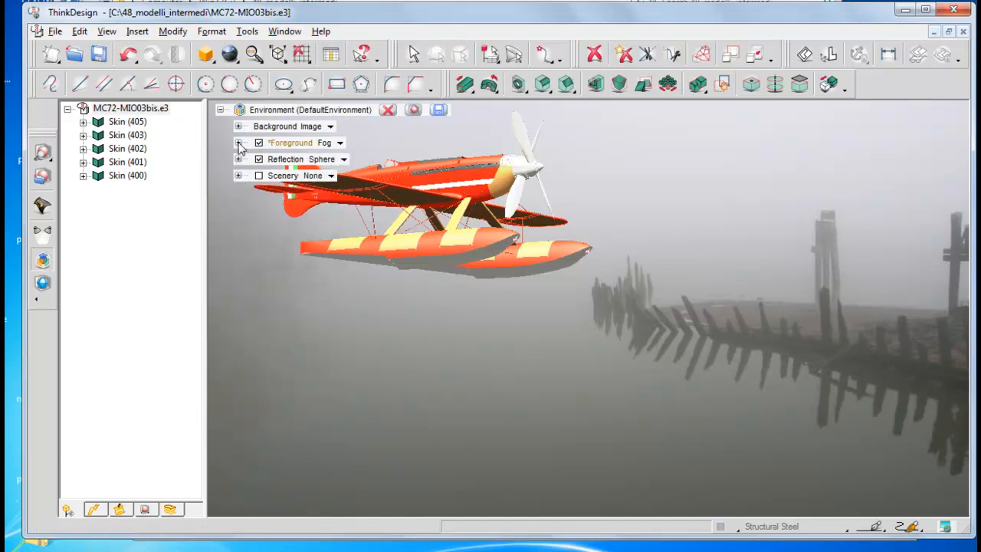
left_click(339, 143)
left_click(343, 147)
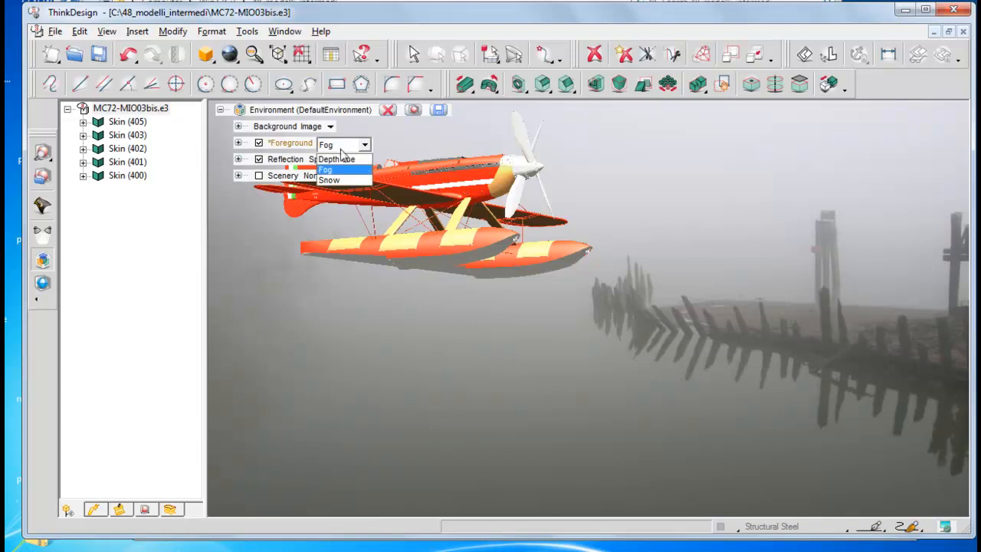
left_click(337, 160)
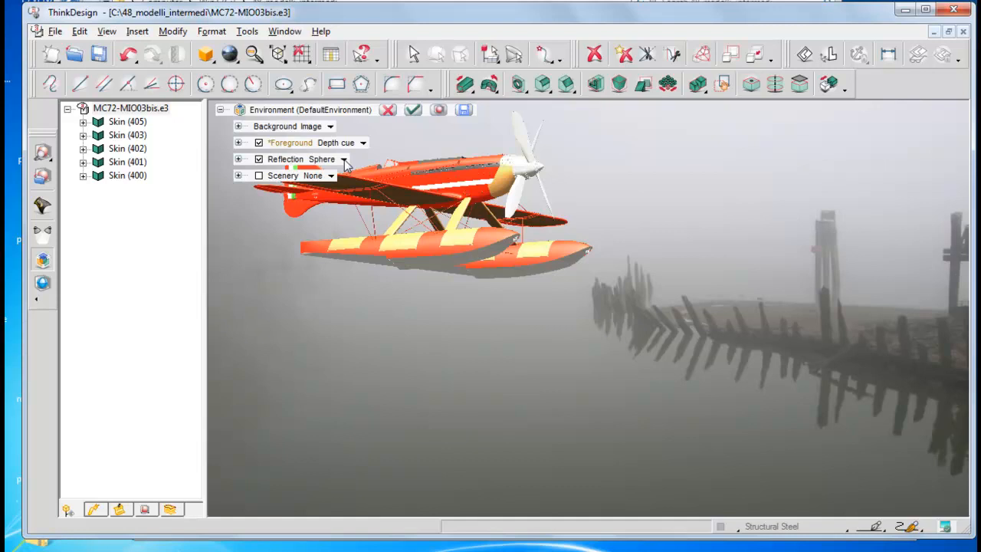
Step: Set the depth cue's near distance to 100 and far distance to 25000, and apply the environment settings
left_click(238, 143)
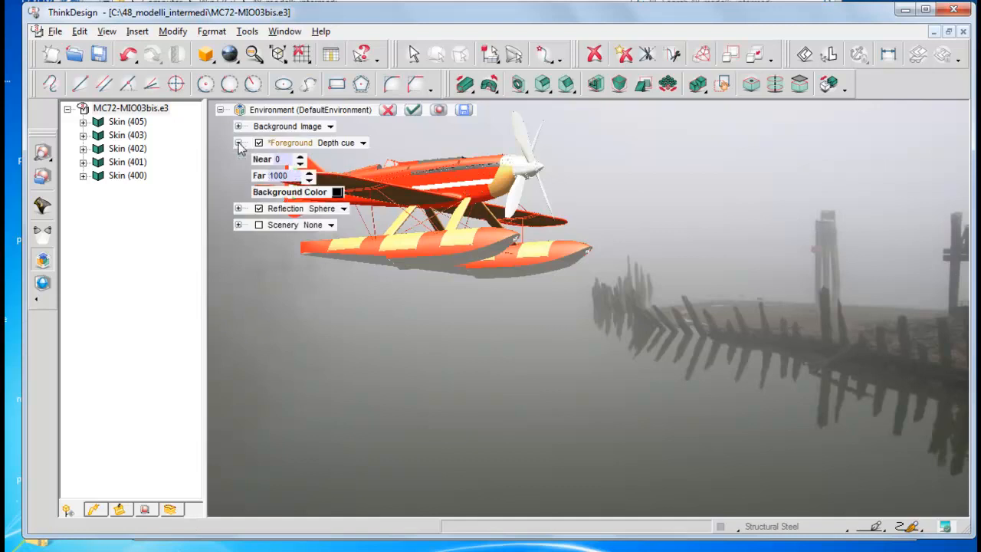
double_click(281, 159)
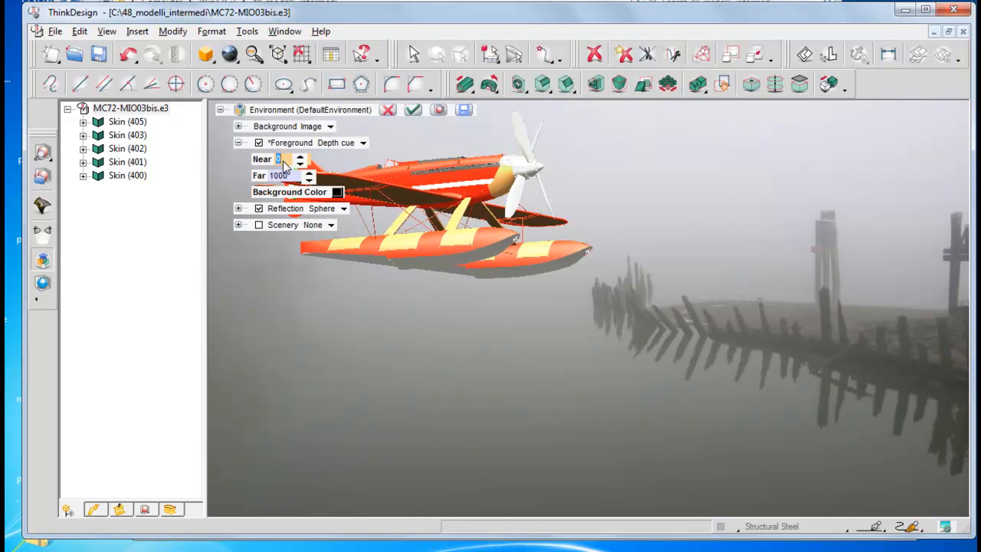
type("100")
double_click(278, 177)
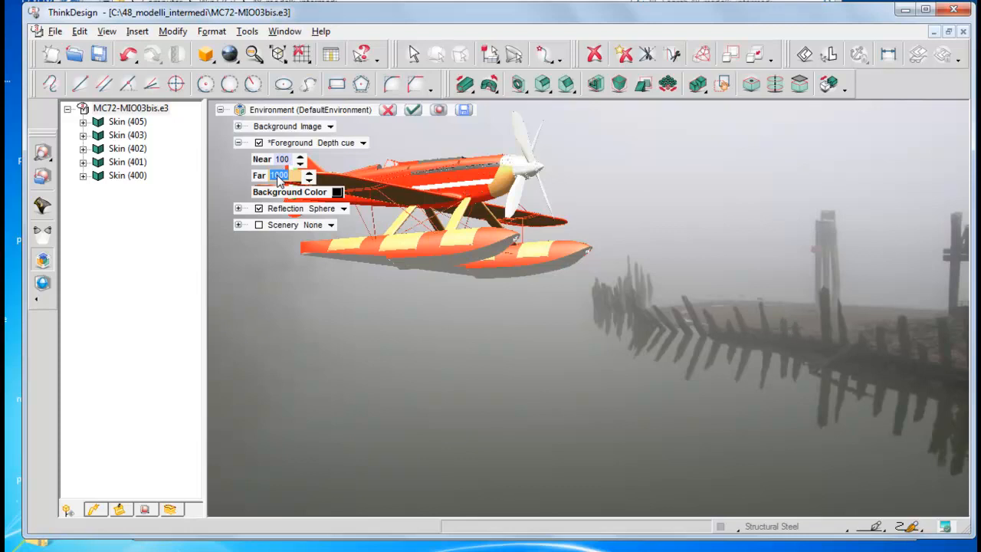
type("25000")
left_click(412, 110)
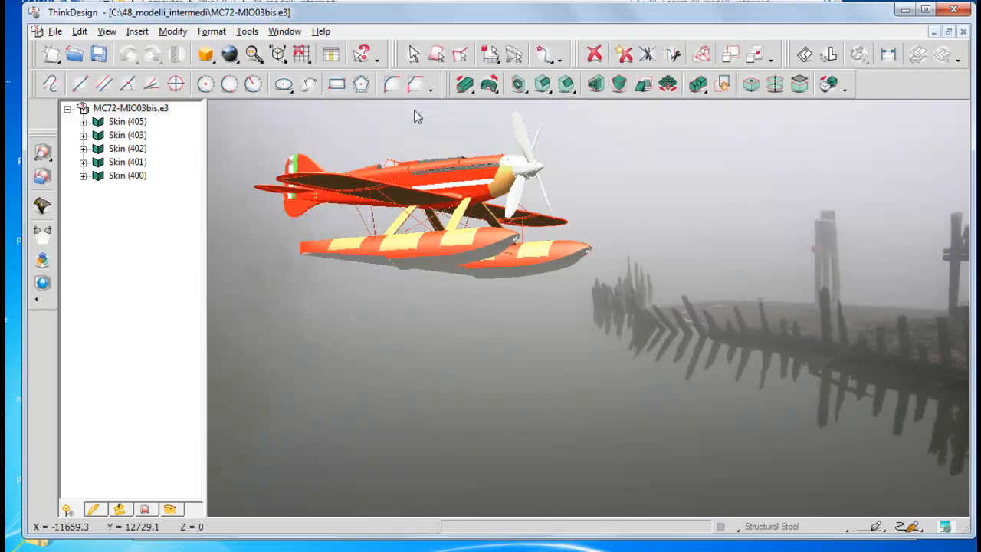
Step: Show the seaplane enlarged from a lowered Left Back View and render a preview of the depth cue effect
left_click(279, 55)
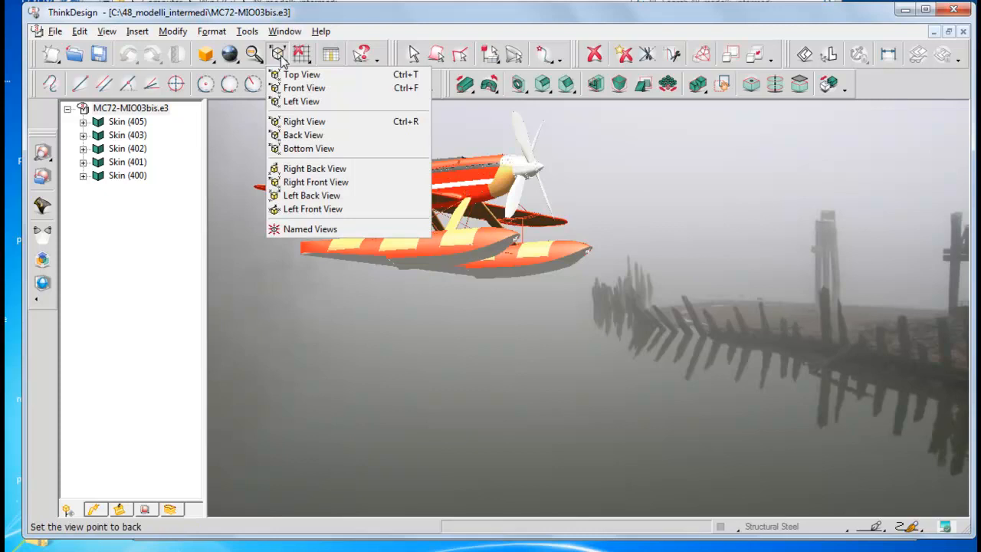
left_click(311, 195)
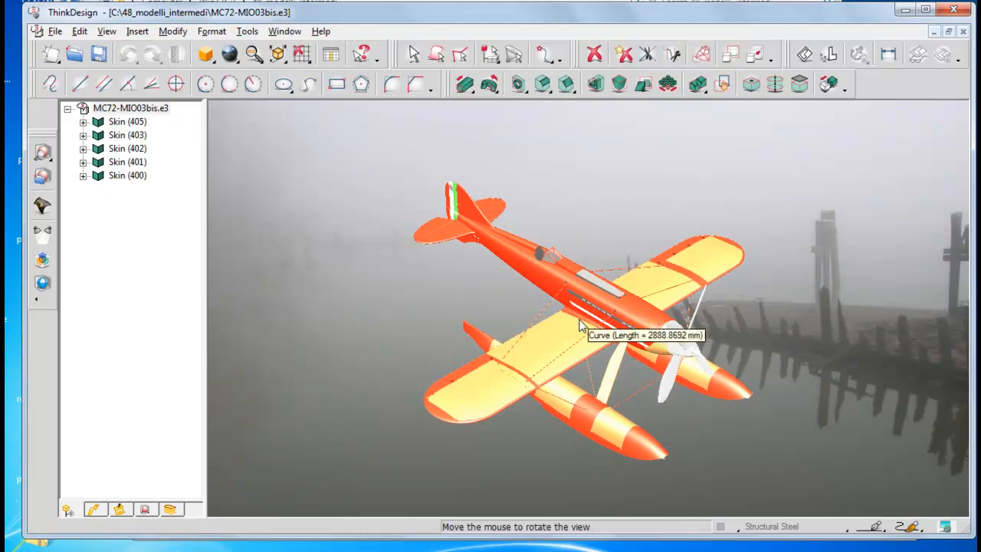
middle_click_drag(580, 319, 579, 303)
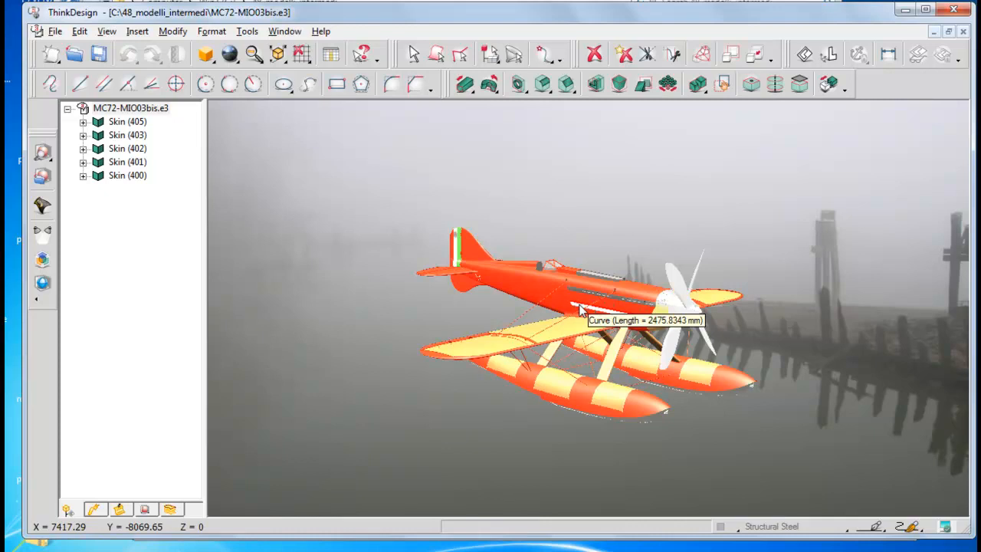
scroll(580, 309, "up", 3)
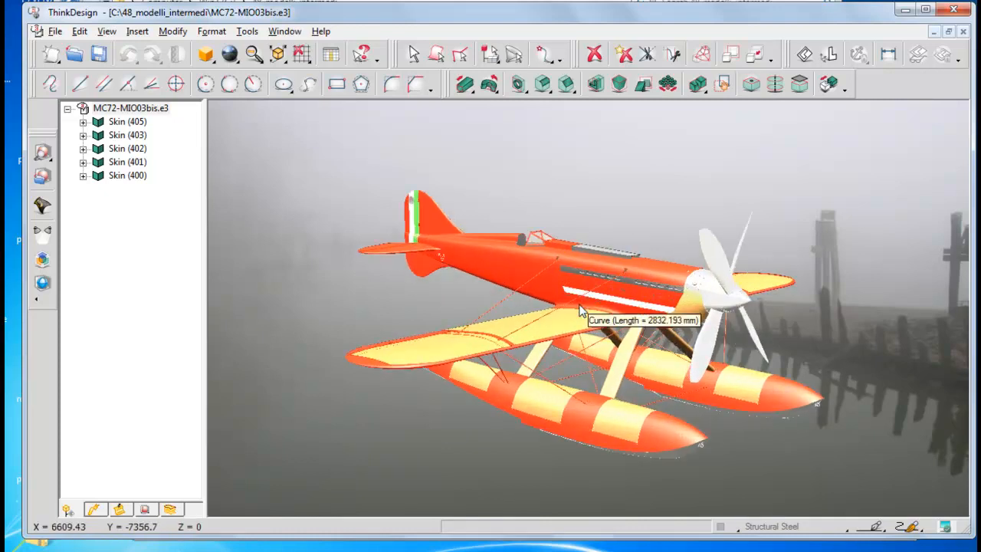
left_click(49, 159)
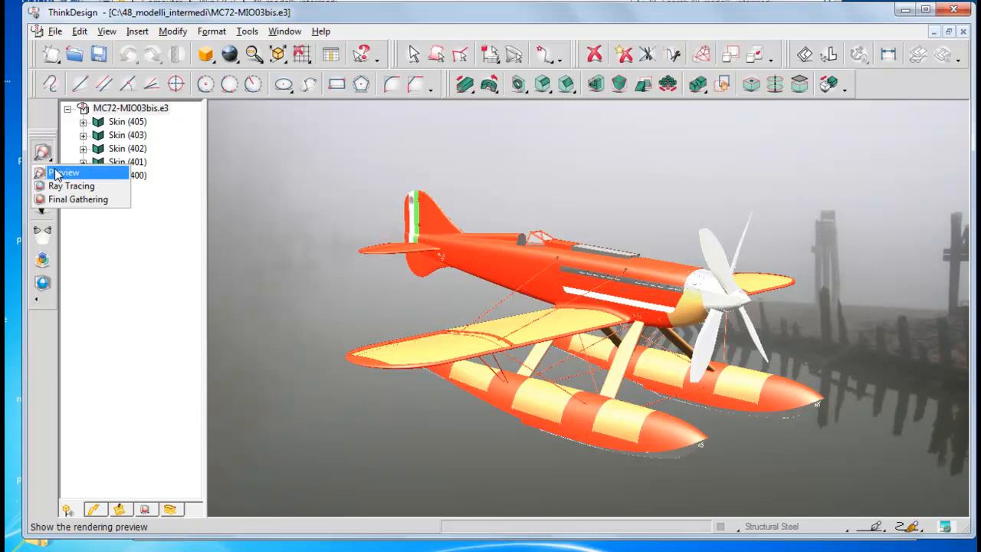
left_click(59, 173)
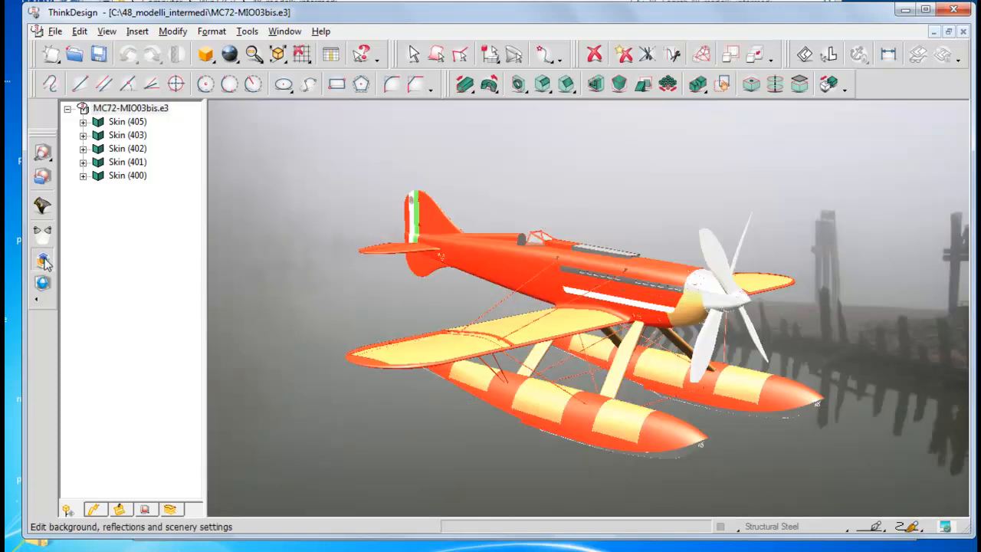
Step: Reopen the environment settings, set the depth cue's background color to white, and render a preview
left_click(43, 262)
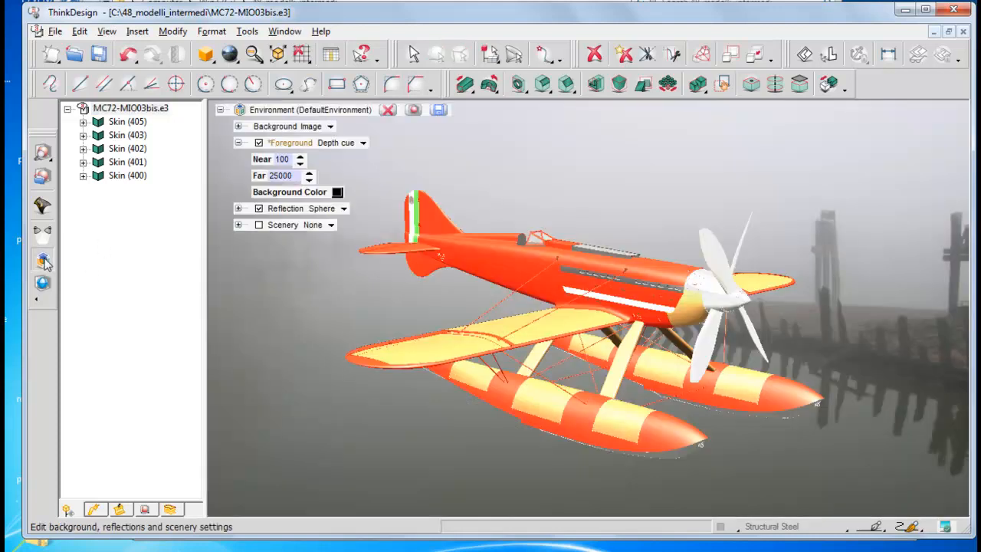
left_click(337, 193)
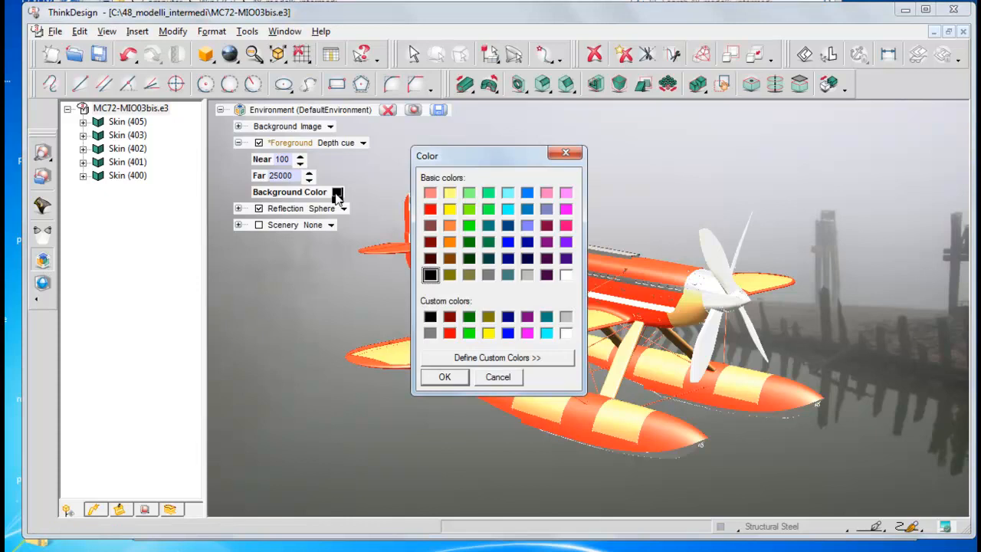
left_click(567, 274)
left_click(448, 376)
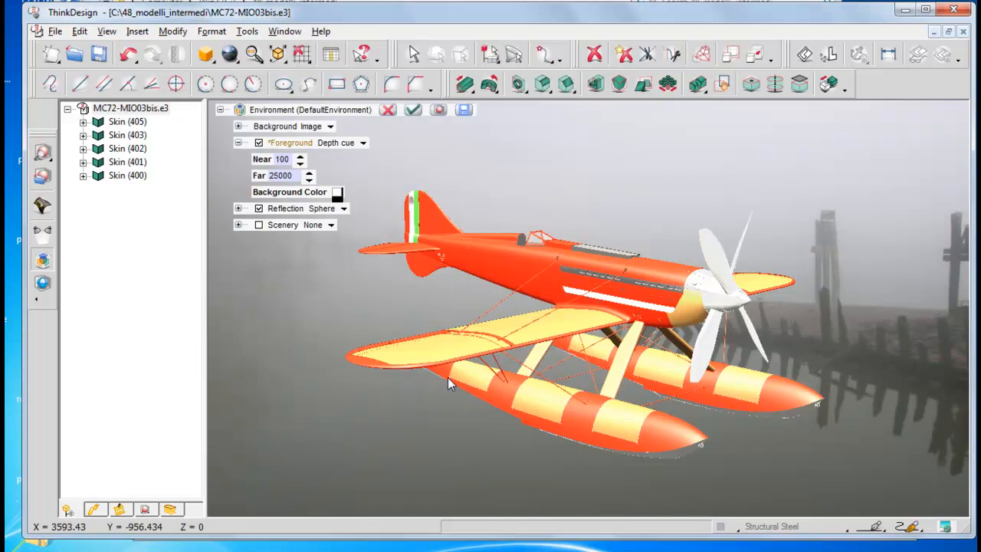
left_click(440, 111)
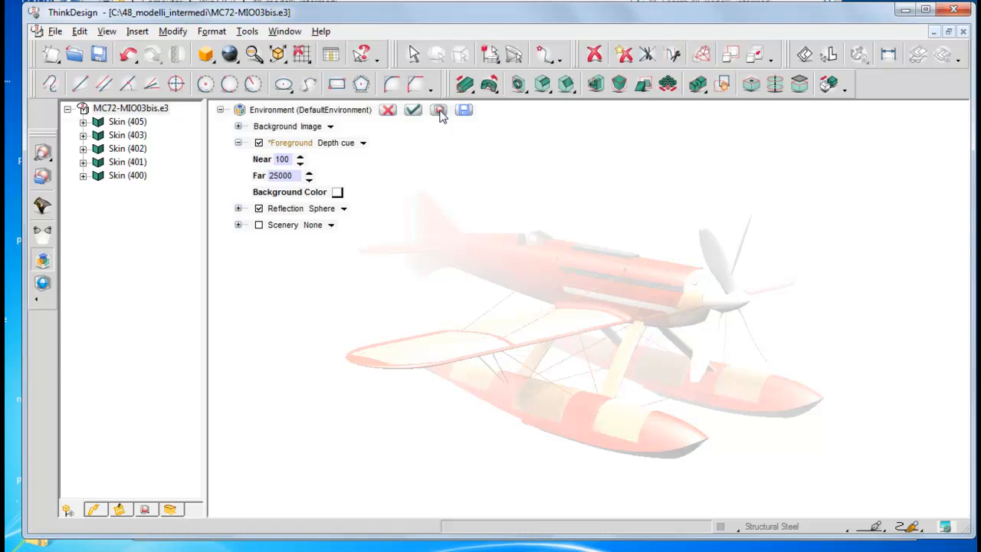
Step: Change the depth cue's background color to medium blue and render another preview
left_click(337, 192)
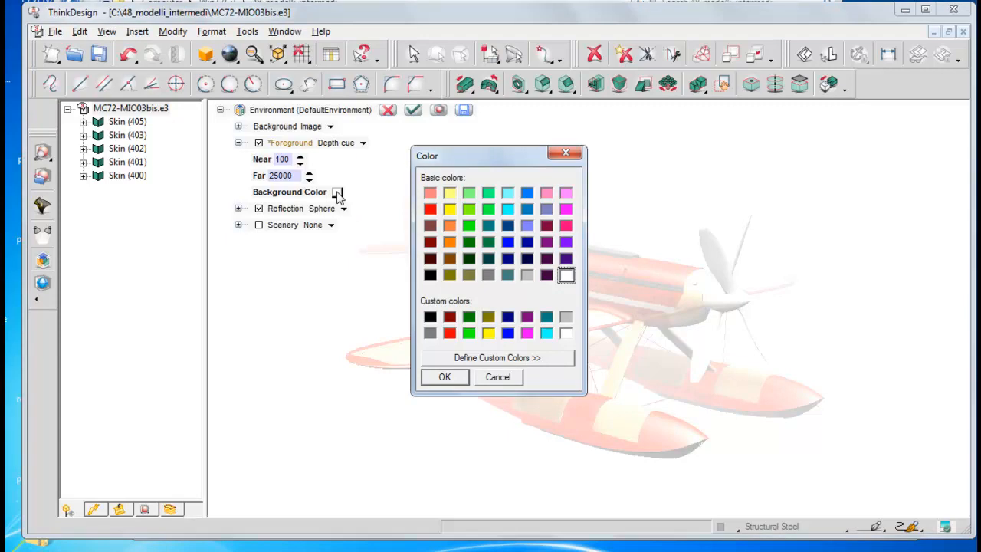
left_click(527, 209)
left_click(444, 377)
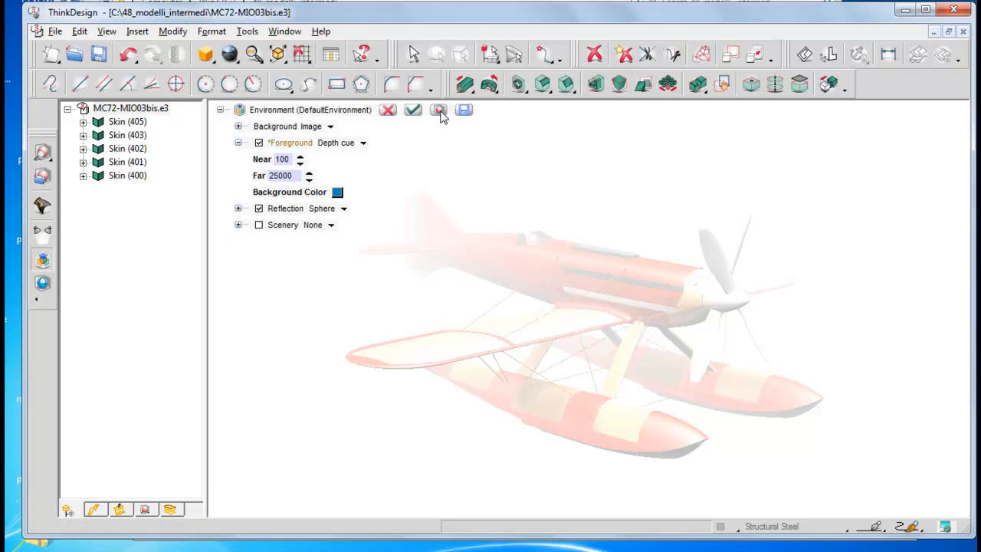
left_click(439, 112)
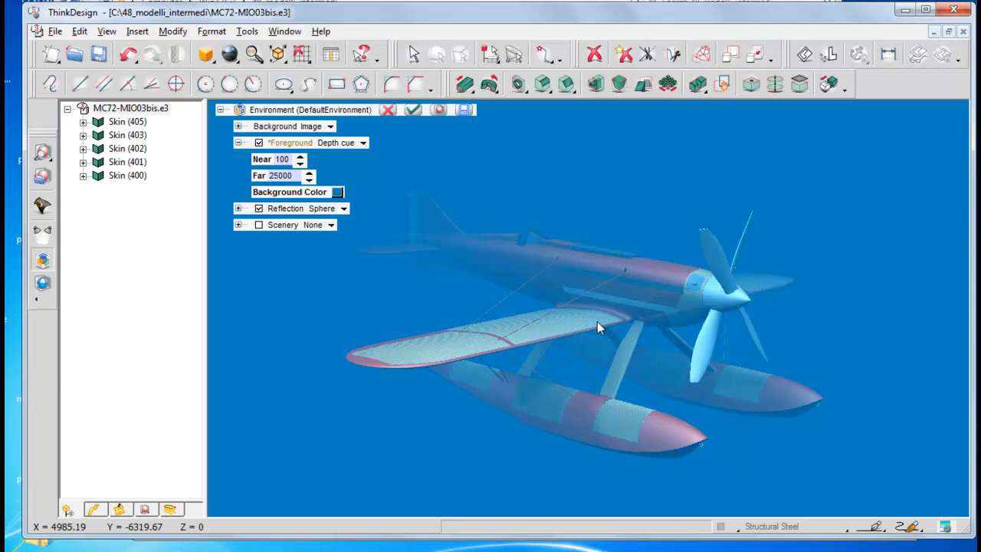
Step: Disable the foreground effect, set the background image to Sky02.jpg, and apply the environment settings
left_click(259, 144)
left_click(238, 126)
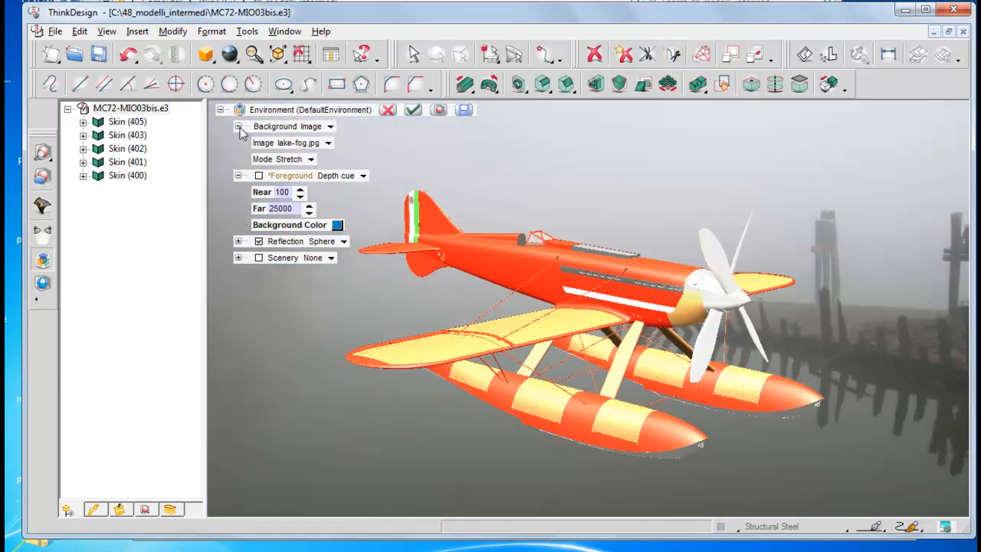
left_click(329, 145)
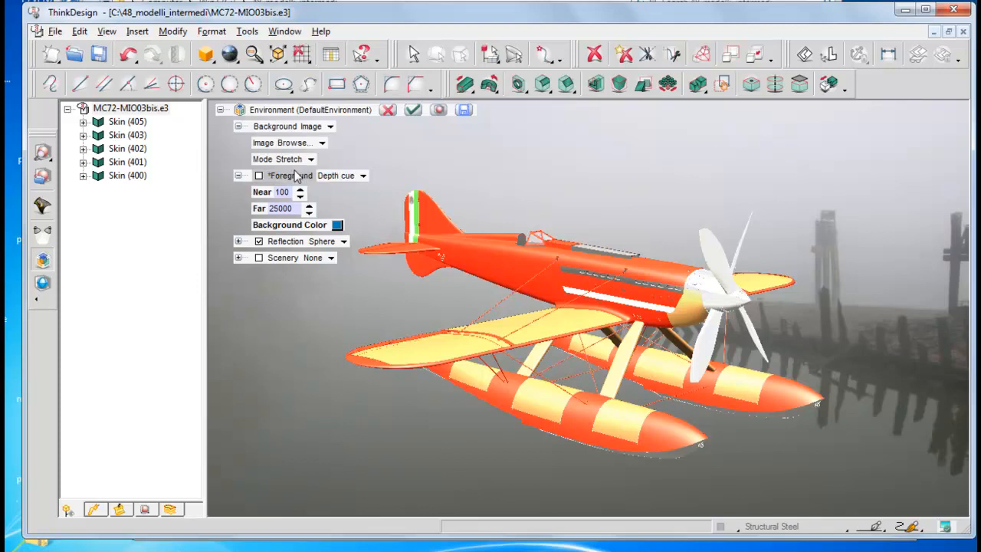
left_click(295, 171)
left_click(323, 351)
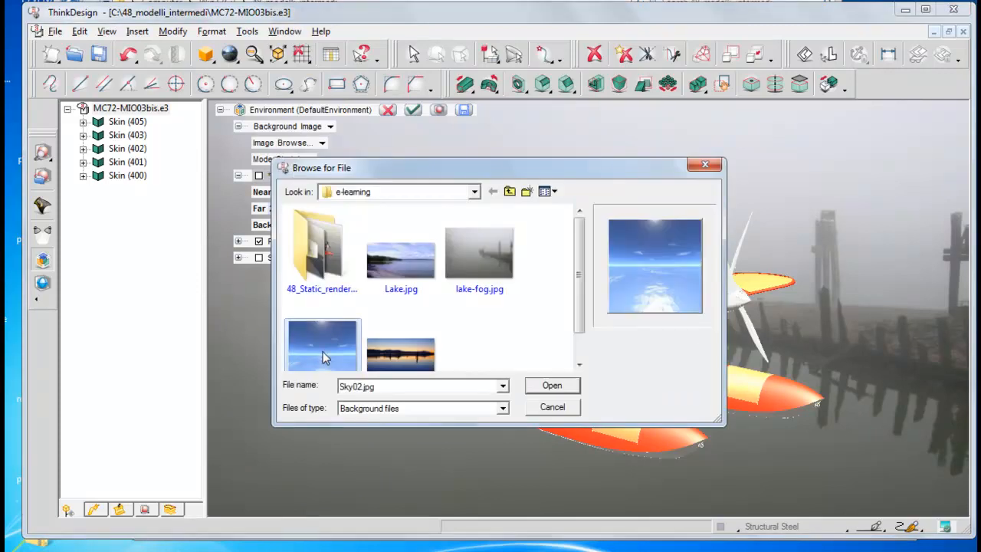
left_click(549, 386)
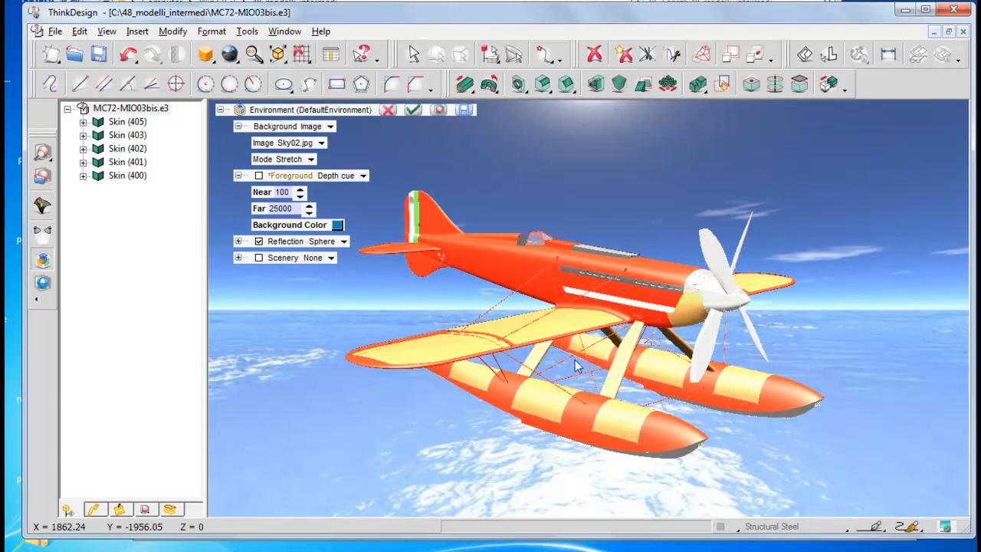
left_click(412, 110)
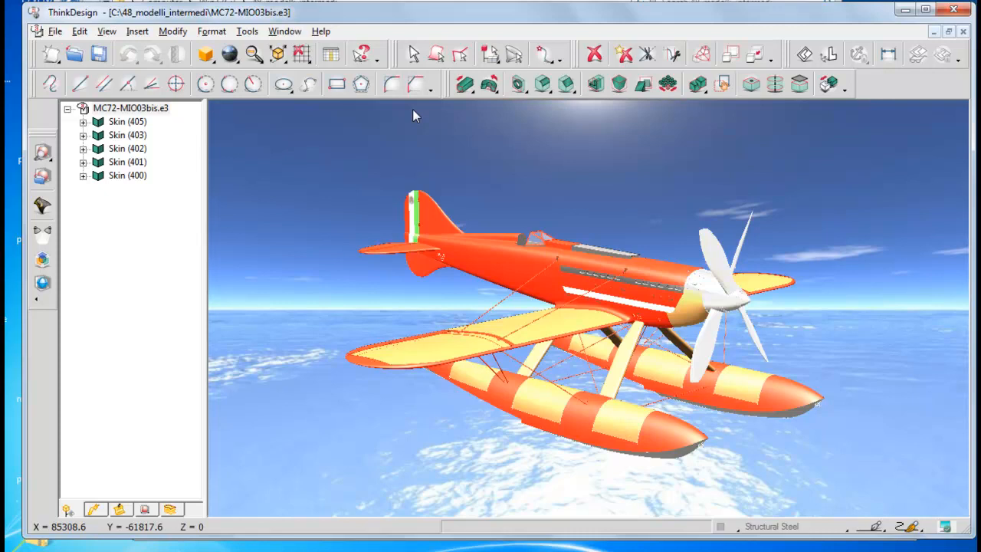
Step: Unhide the water surface beneath the seaplane
left_click(108, 32)
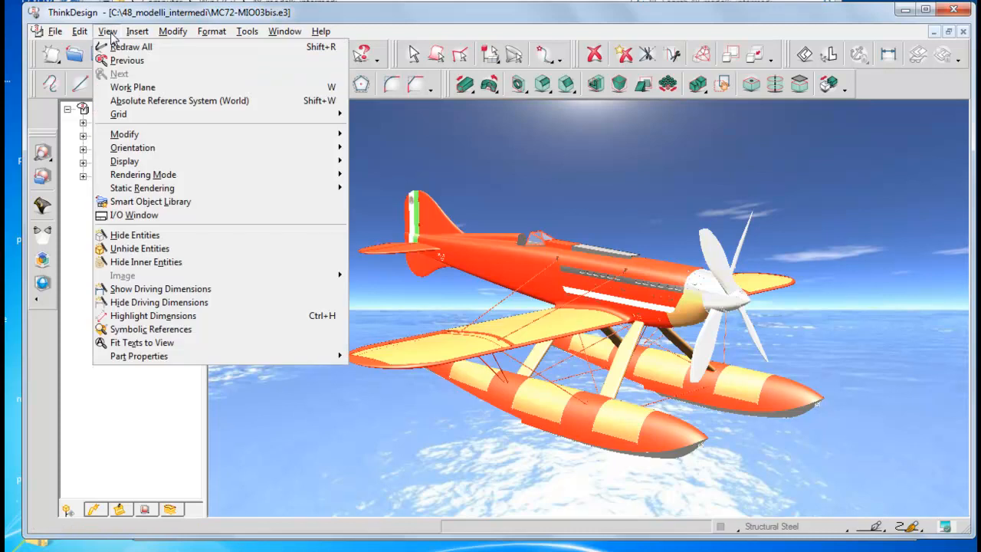
left_click(132, 250)
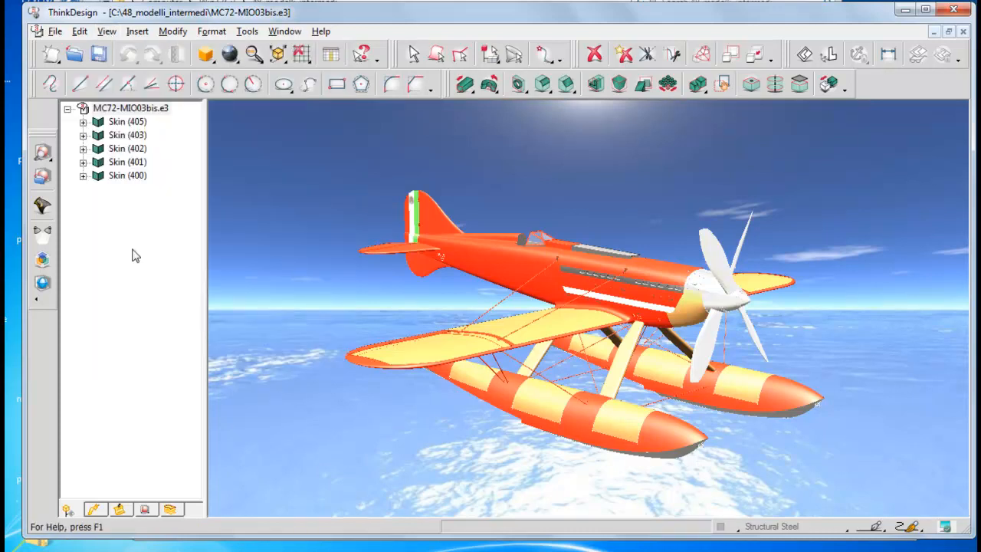
left_click(216, 518)
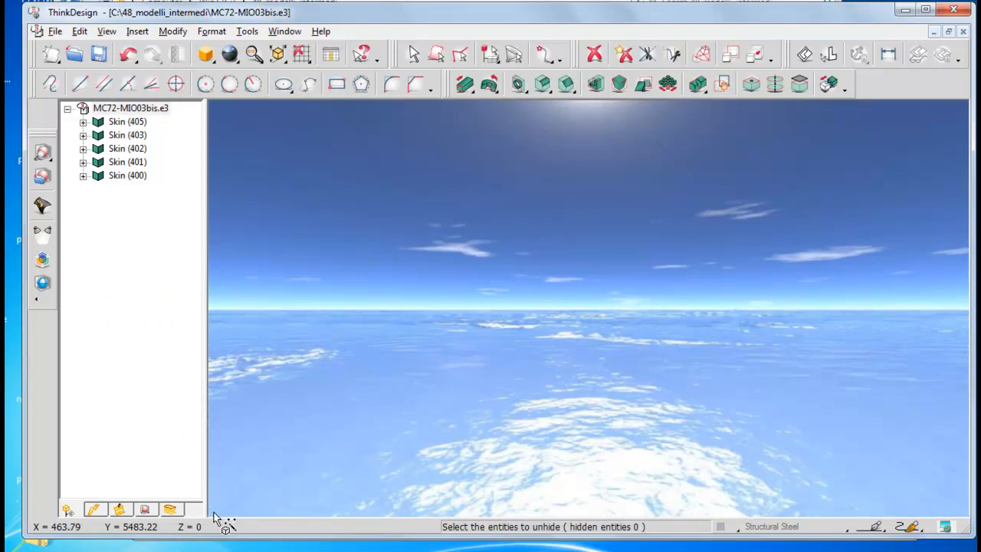
right_click(589, 319)
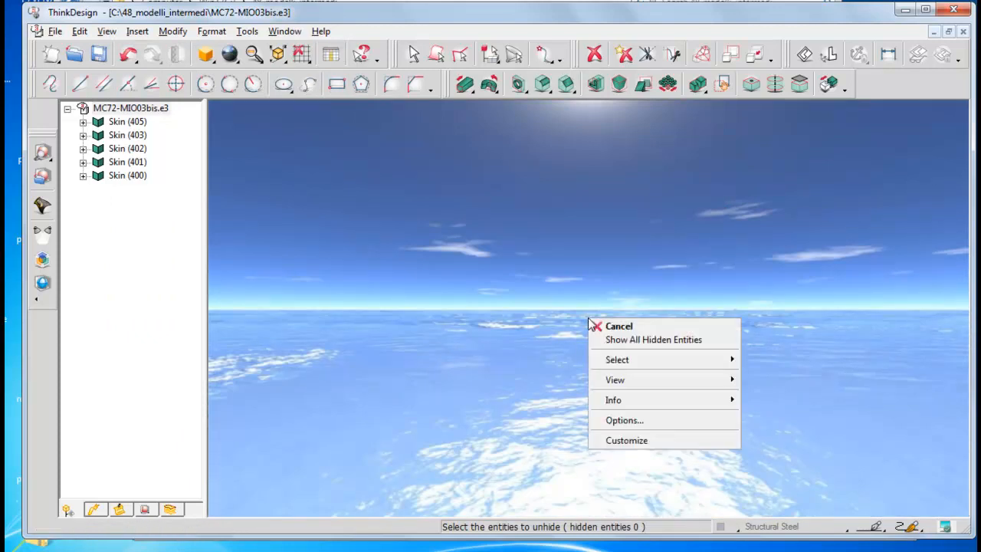
left_click(621, 326)
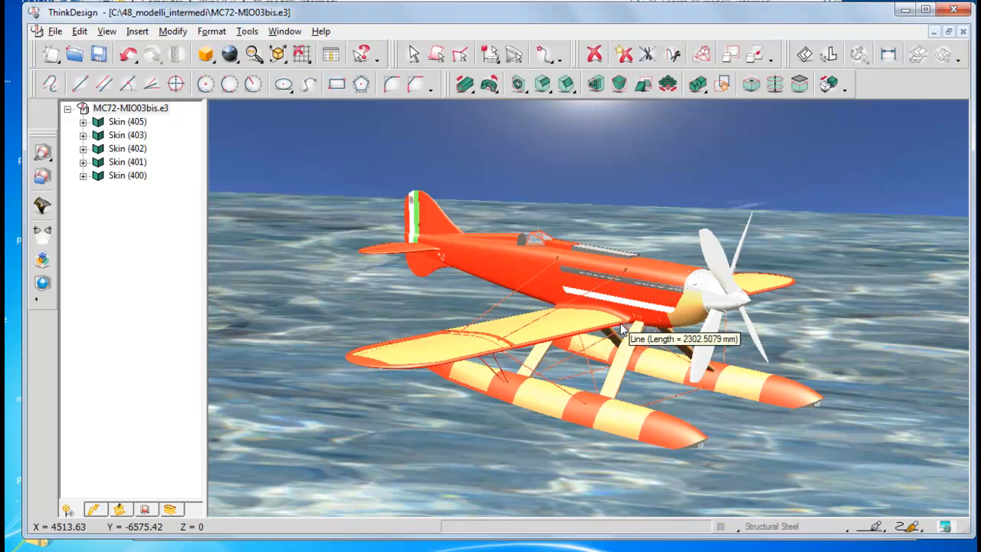
Step: Hide the textured water surface again, leaving only the seaplane shown over the sky background
scroll(621, 324, "down", 8)
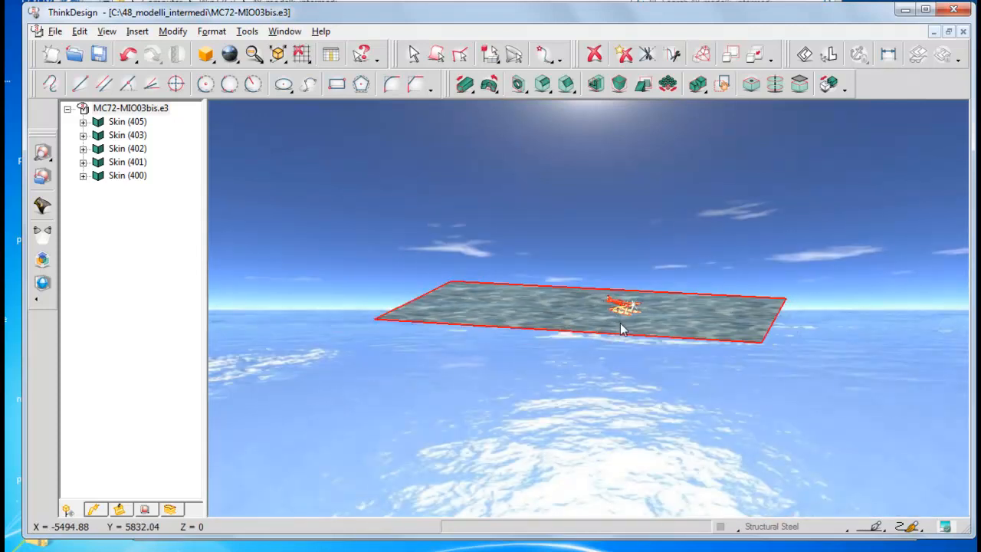
scroll(606, 319, "up", 1)
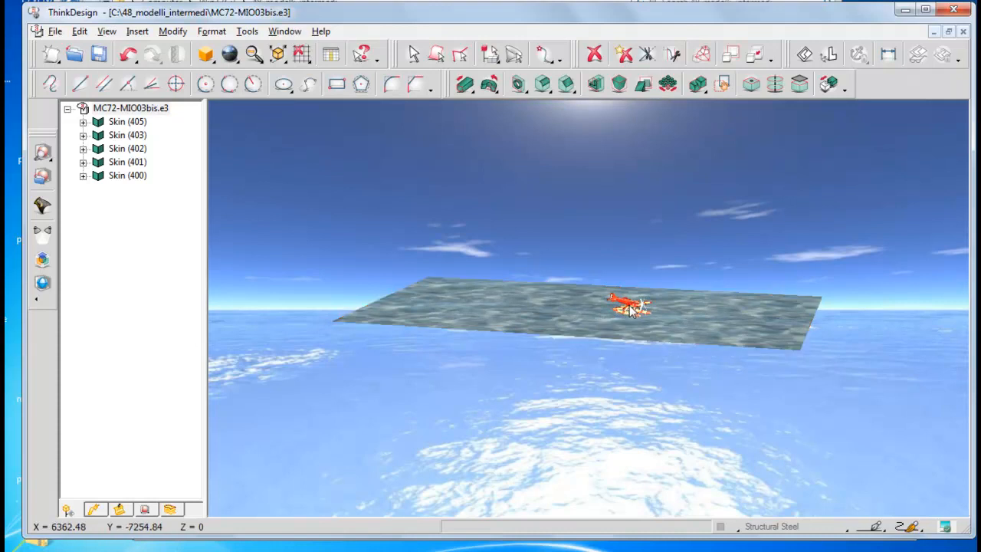
middle_click_drag(629, 305, 593, 345)
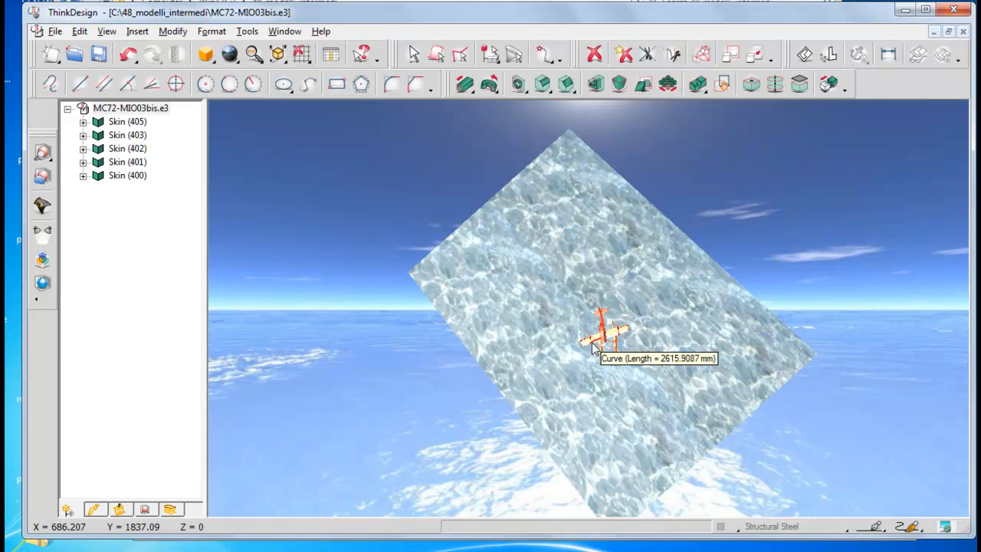
left_click(106, 31)
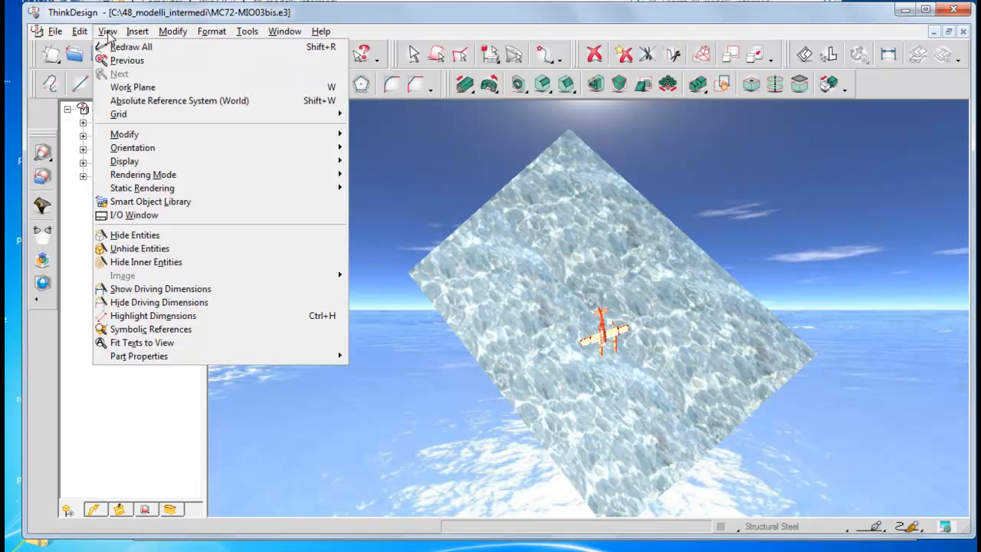
left_click(126, 235)
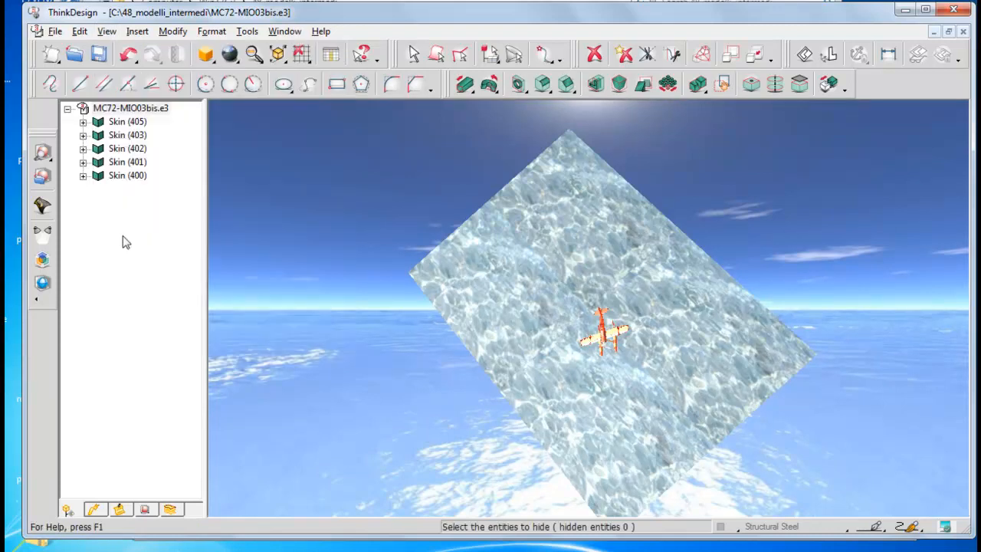
left_click(591, 364)
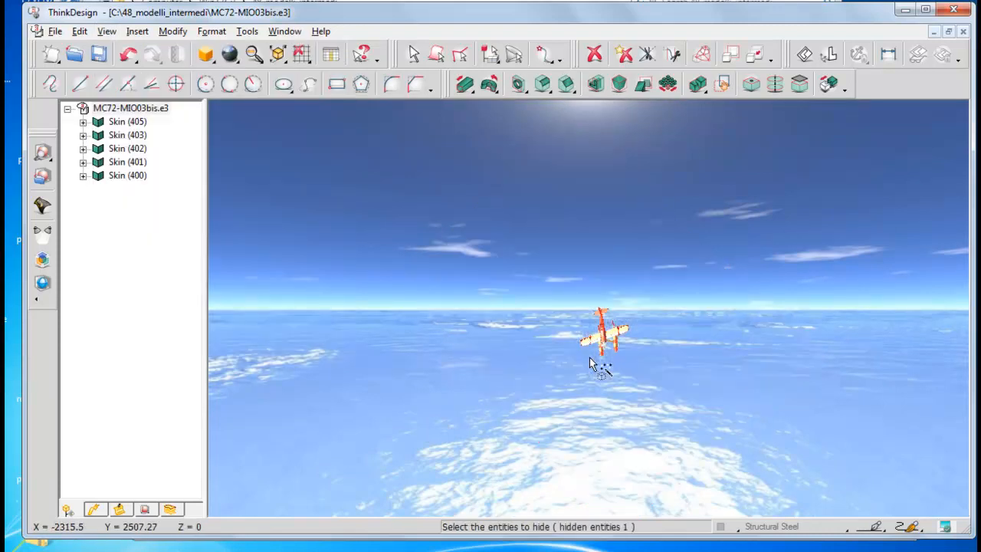
right_click(253, 147)
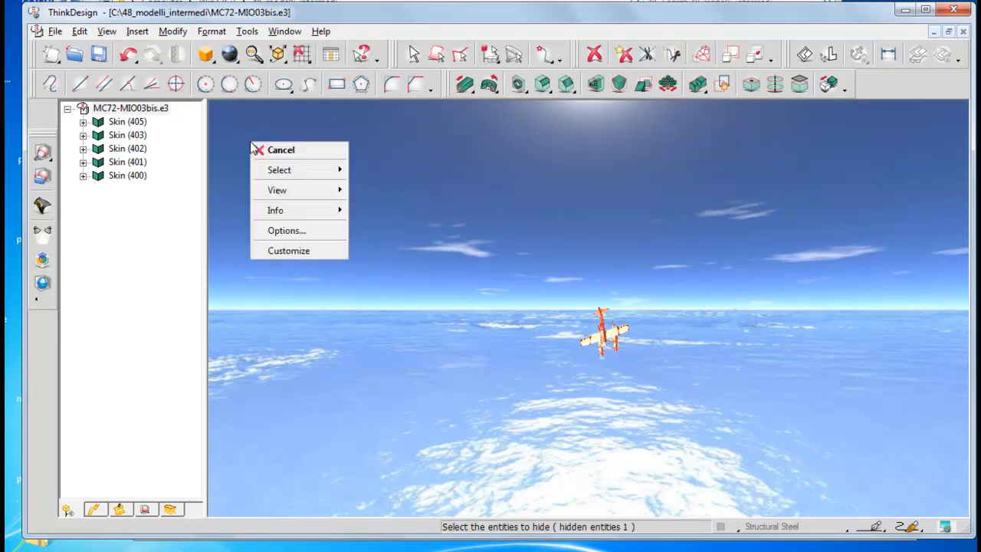
left_click(280, 149)
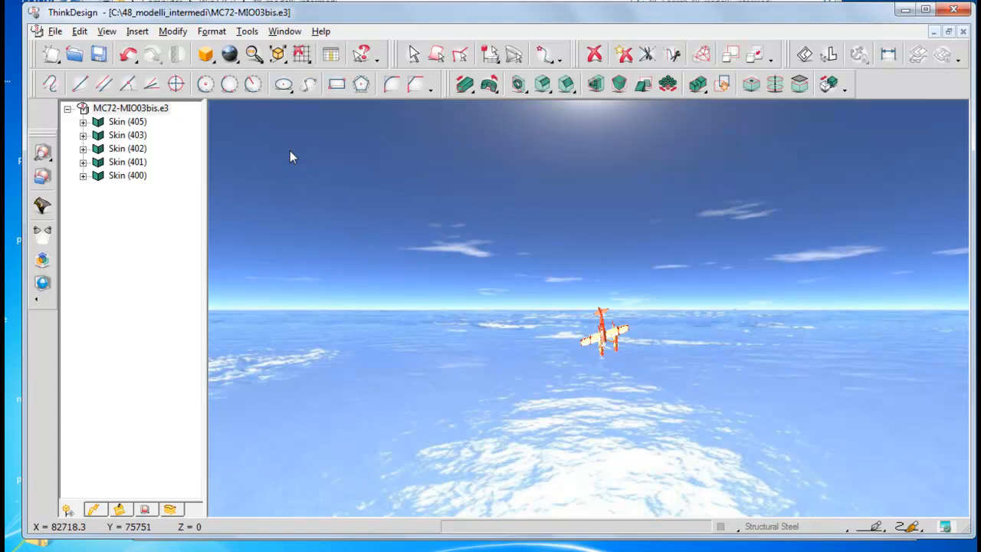
Step: Return the seaplane to the Left Back View and unhide the water surface under its floats
left_click(284, 60)
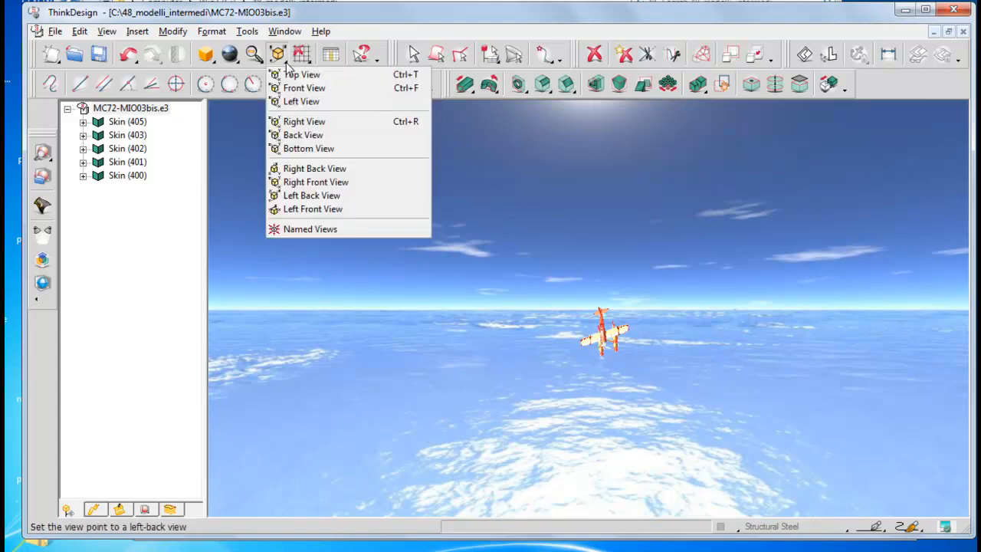
left_click(304, 121)
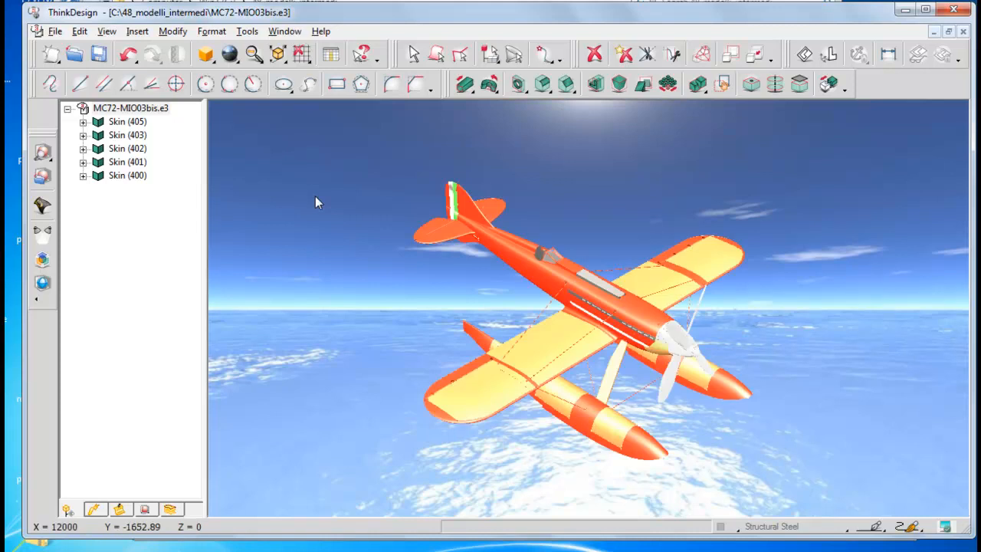
left_click(106, 32)
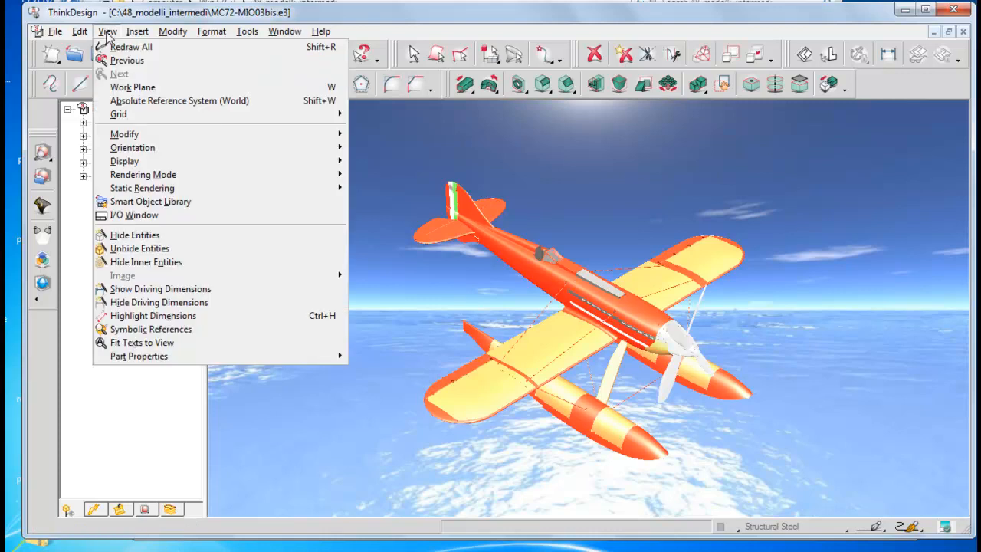
left_click(135, 249)
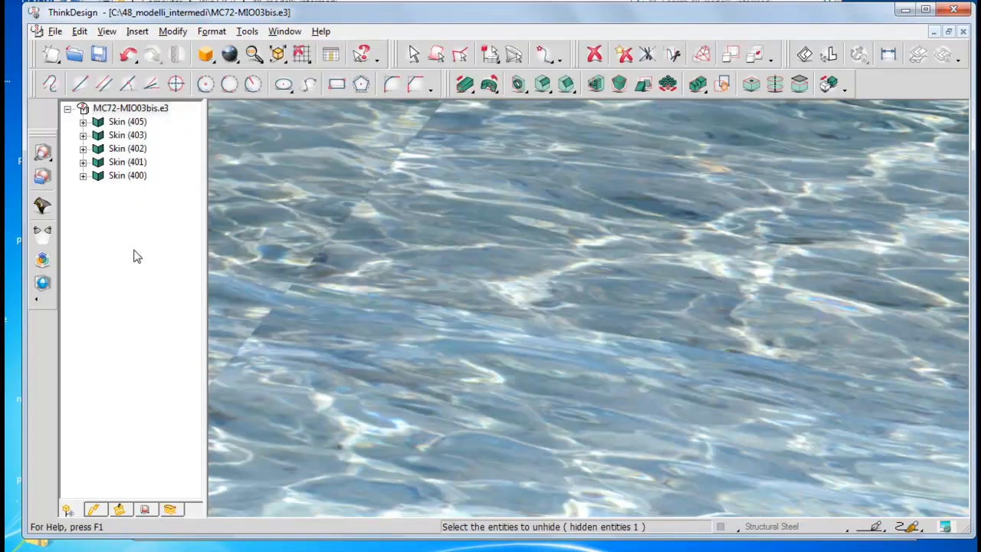
left_click(215, 513)
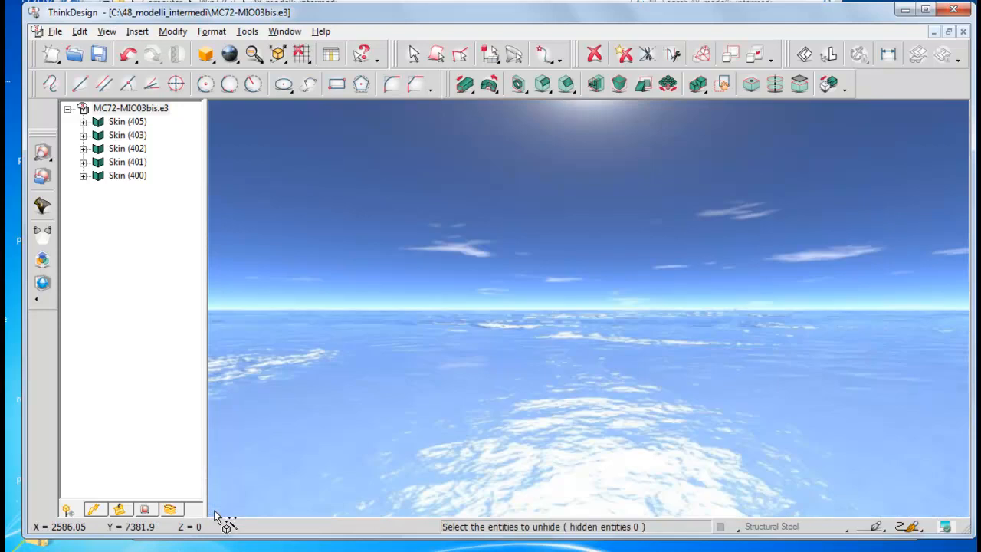
right_click(330, 264)
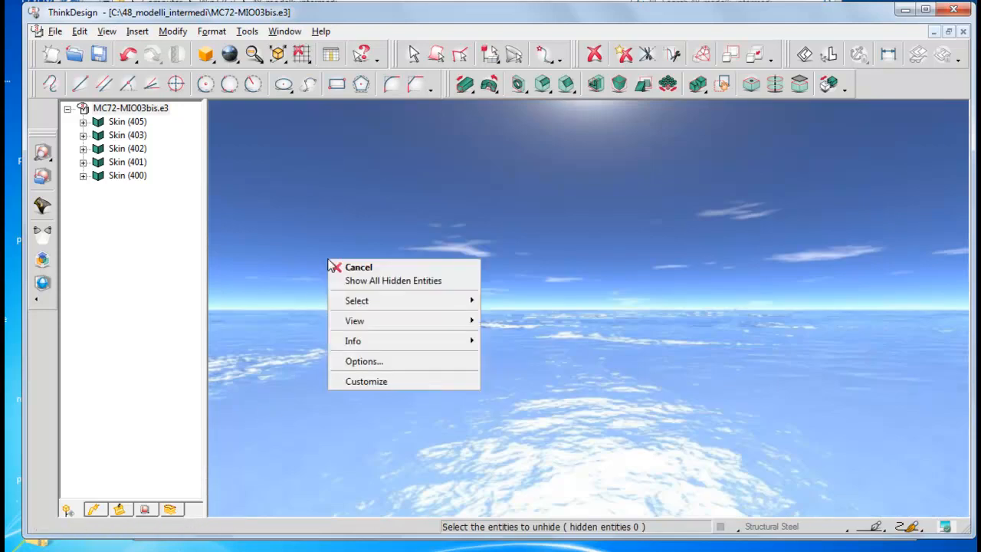
left_click(360, 267)
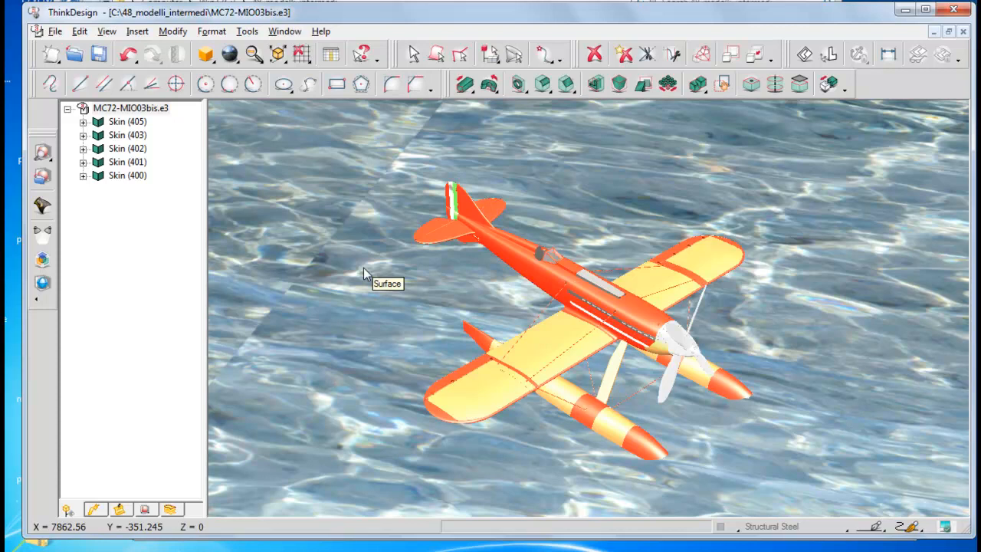
Step: Tilt the view to a low angle so the seaplane sits over the water with the sky behind it
key("Up")
key("Up")
key("Up")
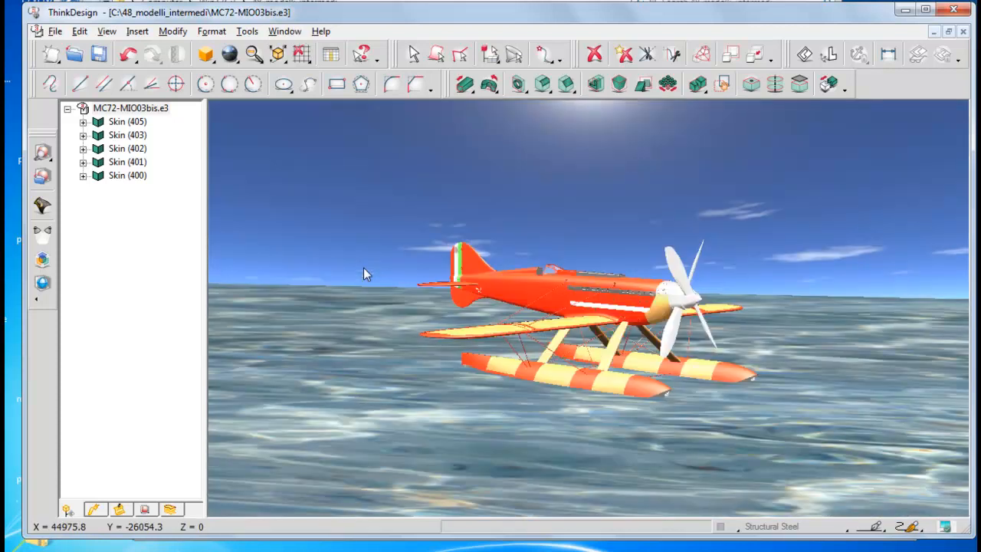